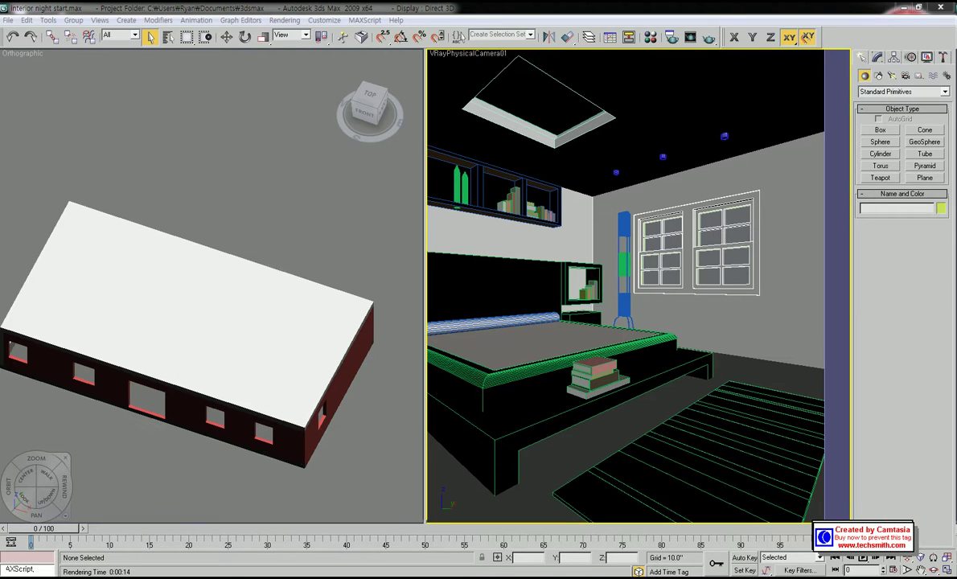
Show the orthographic view in wireframe and examine the room layout and furniture from several angles.
scroll(120, 318, down, 4)
mouse_move(239, 342)
alt+middle_down()
mouse_move(190, 324)
mouse_move(229, 330)
mouse_move(258, 361)
mouse_move(258, 393)
mouse_move(278, 408)
alt+middle_up()
key(F3)
scroll(248, 307, up, 4)
scroll(257, 377, up, 4)
middle_drag(235, 373, 243, 306)
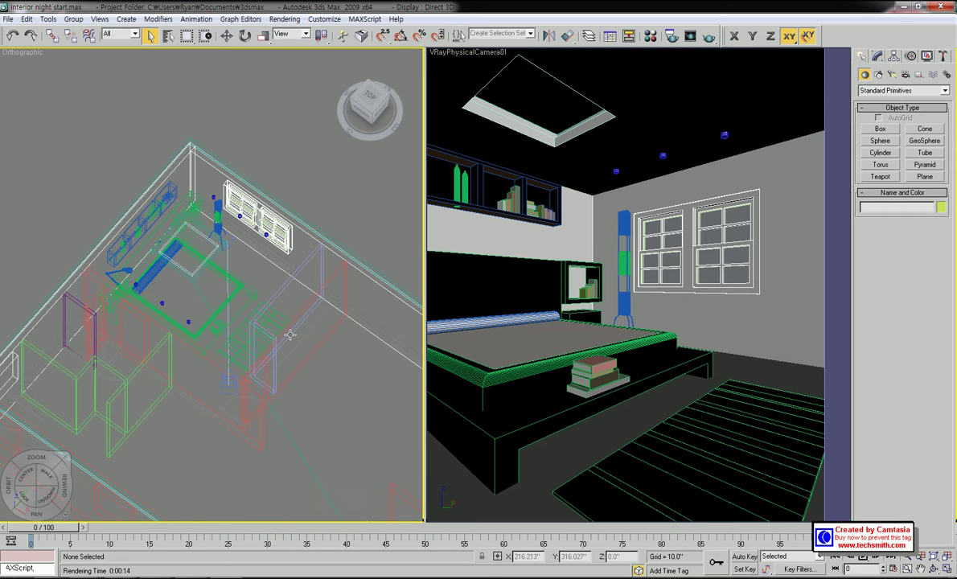
scroll(273, 310, up, 4)
mouse_move(295, 352)
alt+middle_down()
mouse_move(273, 331)
mouse_move(296, 332)
mouse_move(288, 359)
alt+middle_up()
scroll(297, 331, down, 3)
scroll(297, 331, up, 2)
scroll(291, 358, down, 5)
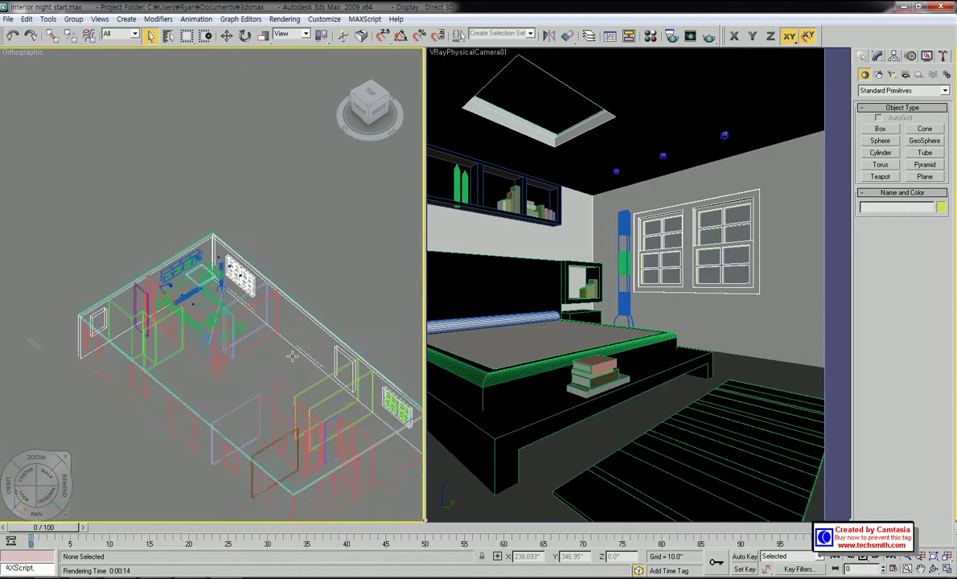
middle_drag(253, 318, 274, 305)
scroll(274, 306, up, 3)
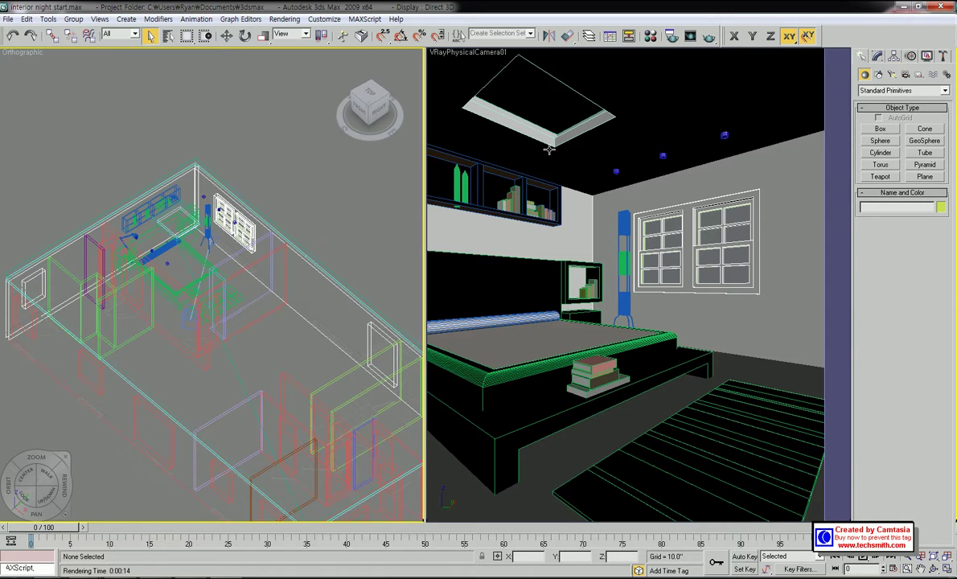
Render the physical camera view of the bedroom to preview its current lighting.
click(518, 161)
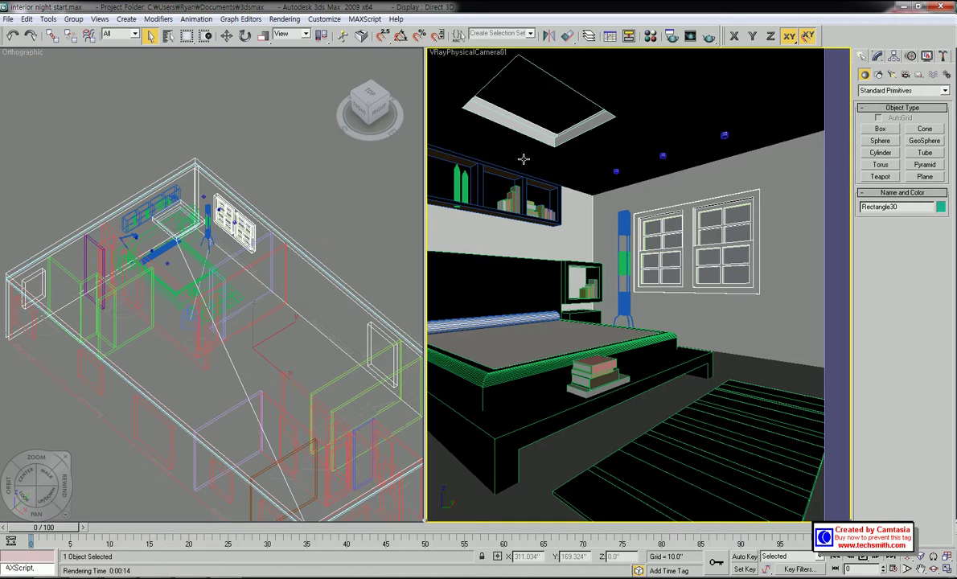
click(708, 37)
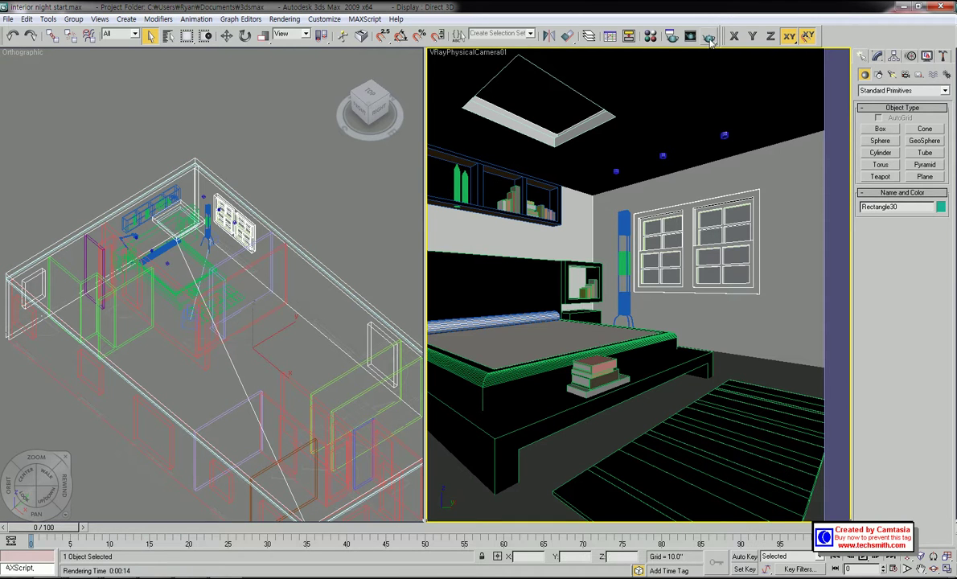
drag(538, 105, 451, 62)
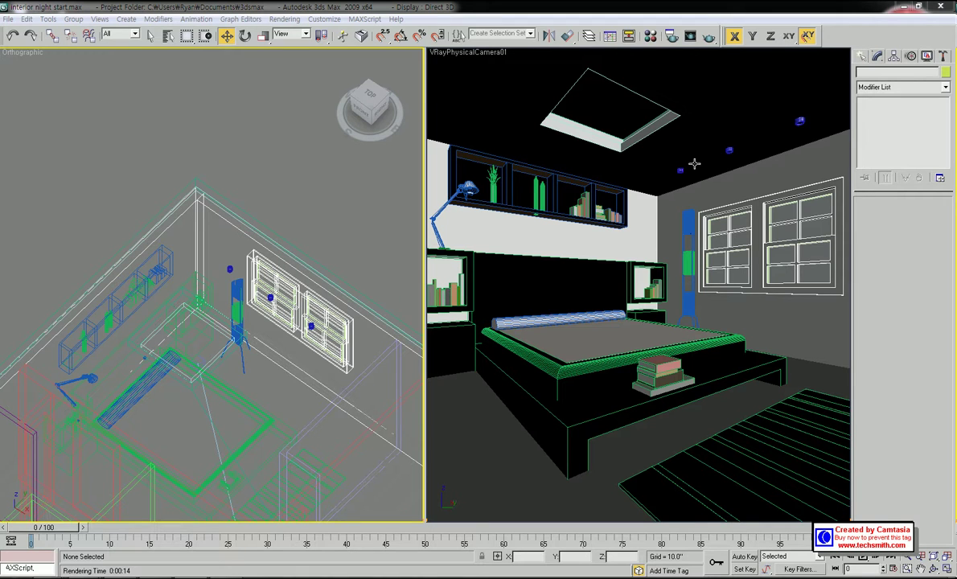
Isolate the ceiling object and orient the view to look at its square opening from below.
middle_drag(271, 279, 316, 305)
scroll(335, 263, down, 2)
scroll(335, 262, up, 4)
scroll(334, 263, down, 2)
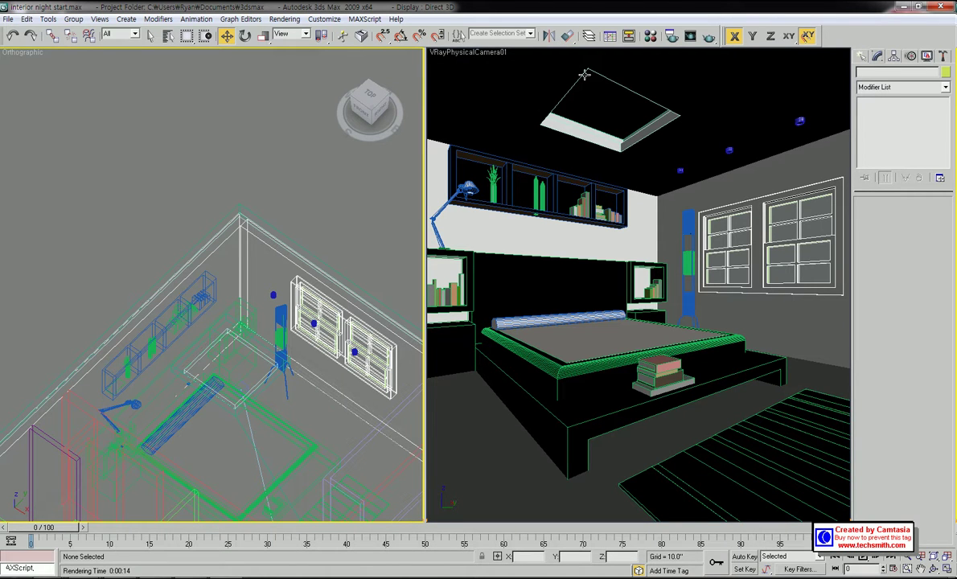
scroll(295, 266, up, 3)
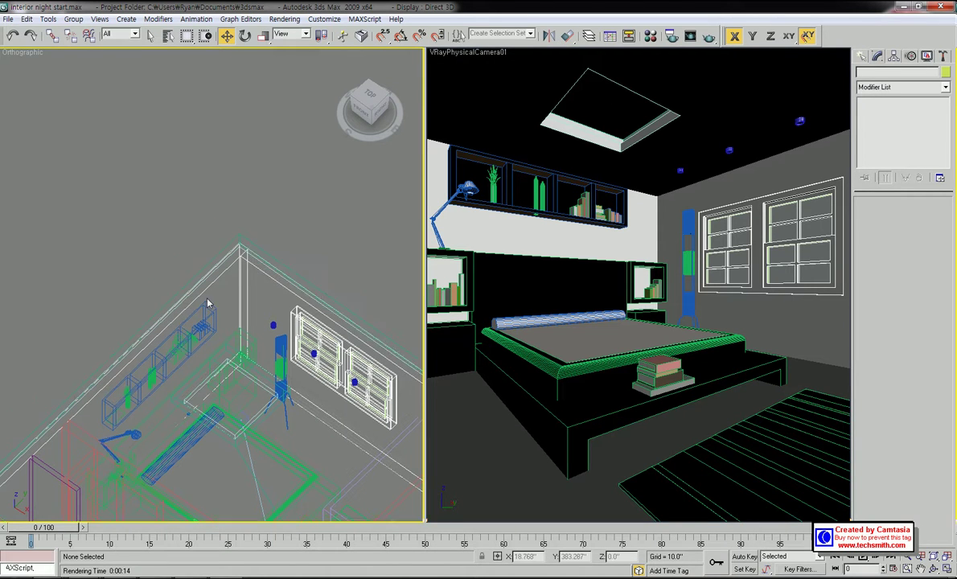
click(245, 252)
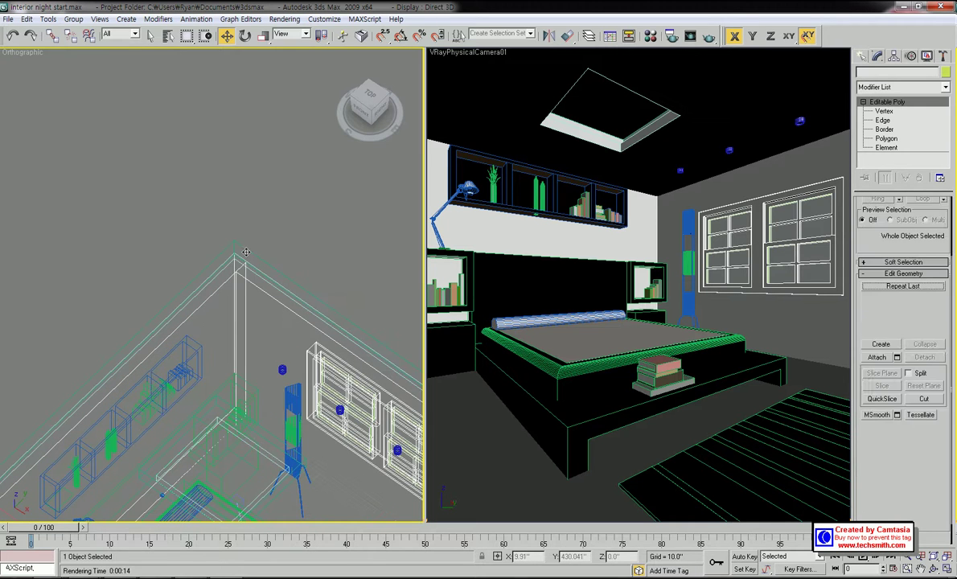
scroll(246, 251, down, 3)
middle_drag(265, 254, 264, 222)
key(alt+q)
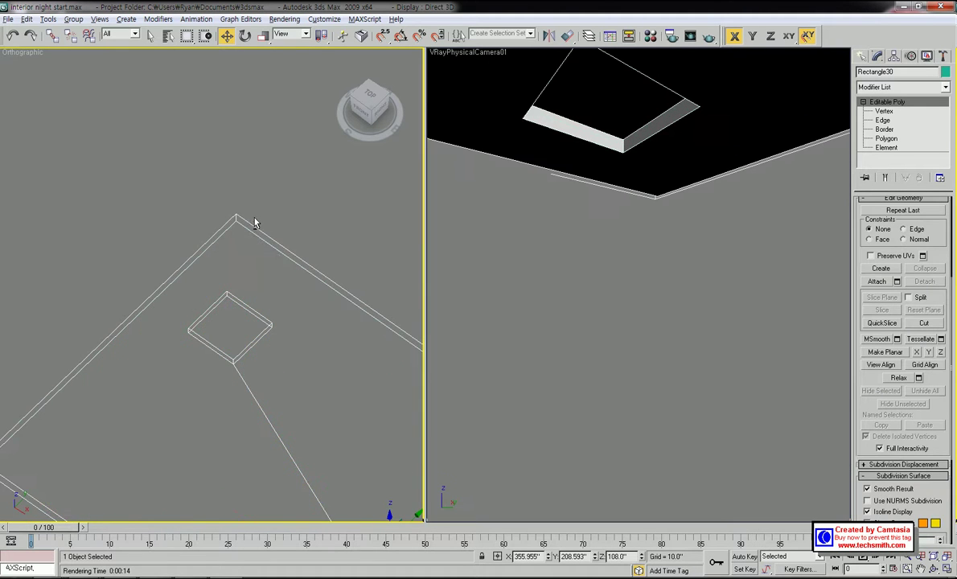
middle_drag(282, 272, 292, 225)
alt+middle_drag(249, 279, 237, 261)
scroll(238, 262, up, 3)
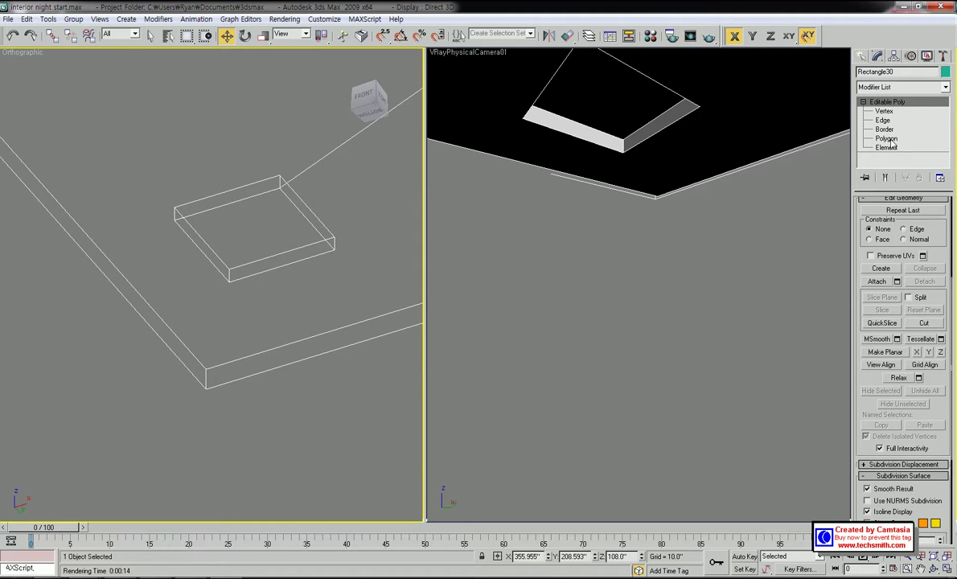
Select the four inner side polygons of the ceiling's square opening.
click(889, 140)
middle_drag(204, 254, 218, 284)
click(207, 271)
scroll(207, 271, up, 2)
ctrl+click(228, 196)
ctrl+click(362, 222)
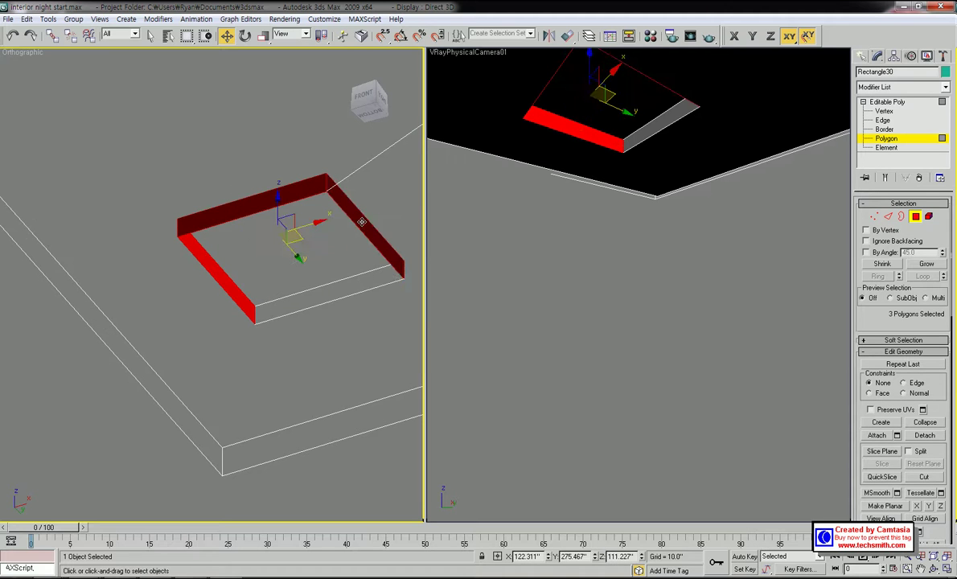
ctrl+click(341, 260)
alt+middle_drag(315, 264, 290, 276)
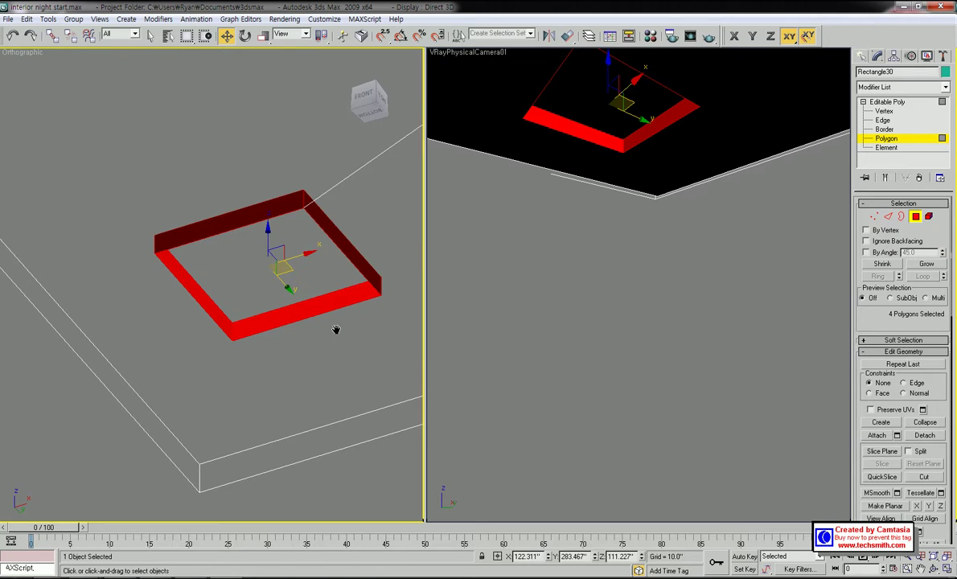
middle_drag(336, 329, 350, 273)
scroll(346, 278, down, 5)
mouse_move(220, 294)
alt+middle_down()
mouse_move(233, 339)
mouse_move(241, 298)
mouse_move(229, 277)
alt+middle_up()
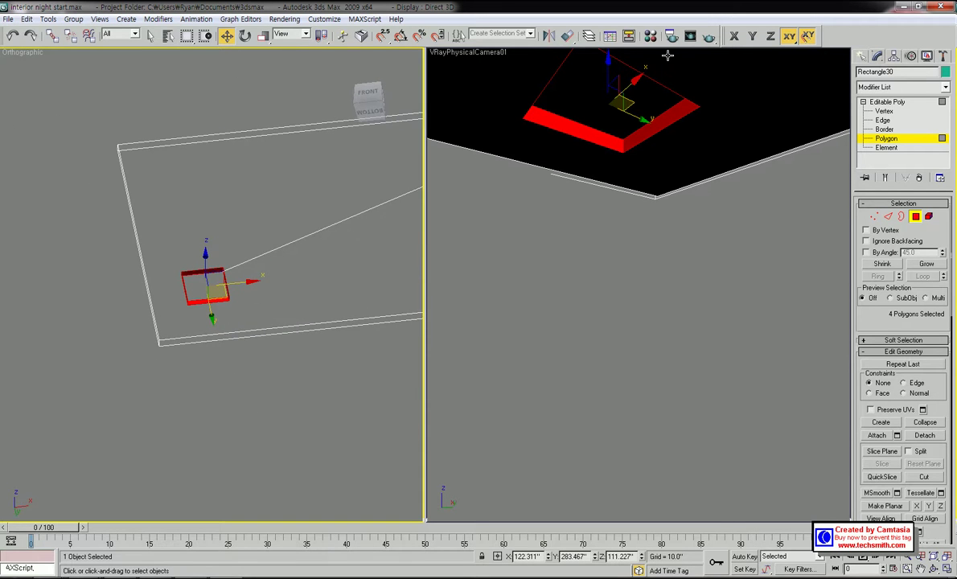
Recreate the "light" material as a VRayLightMtl with a color multiplier of 30.
key(m)
click(796, 146)
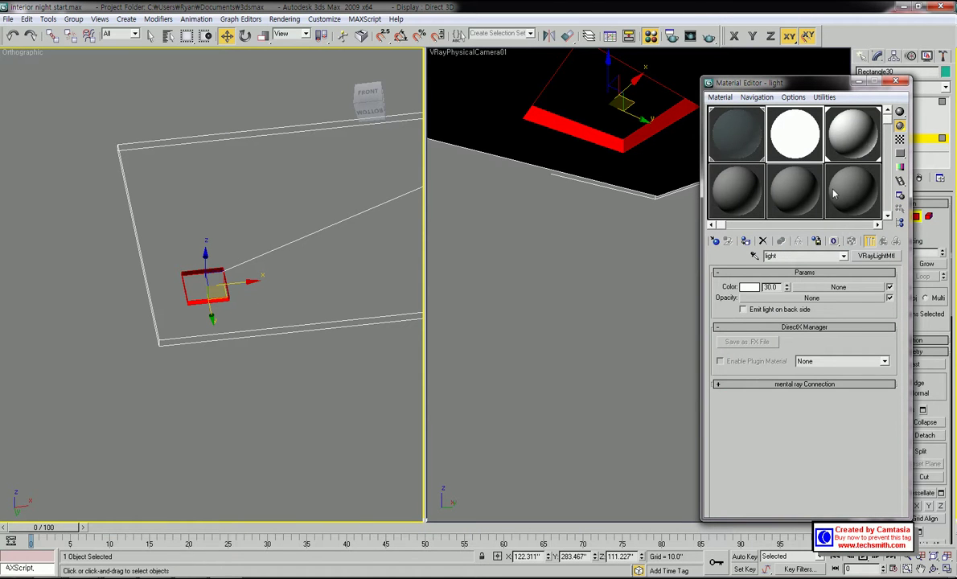
click(873, 256)
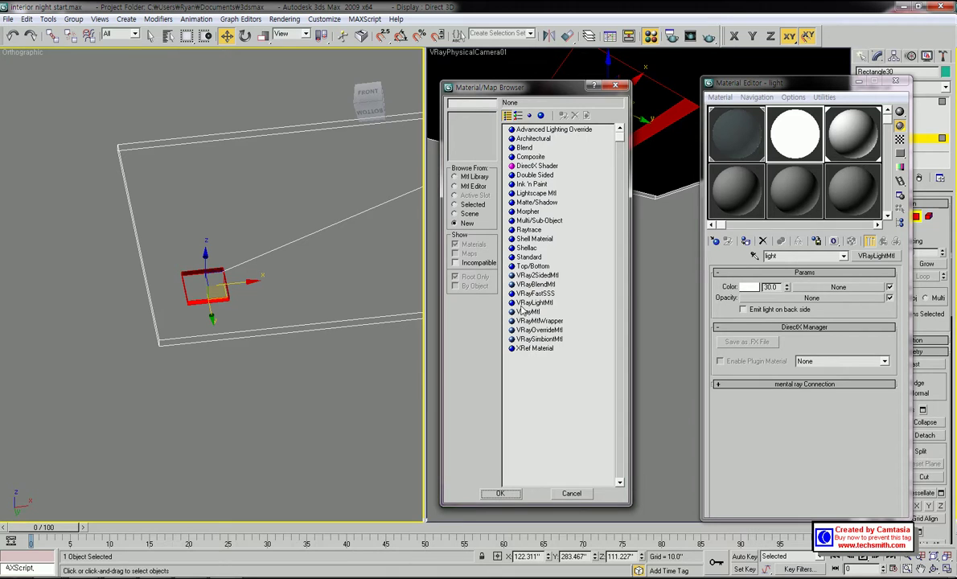
double_click(537, 303)
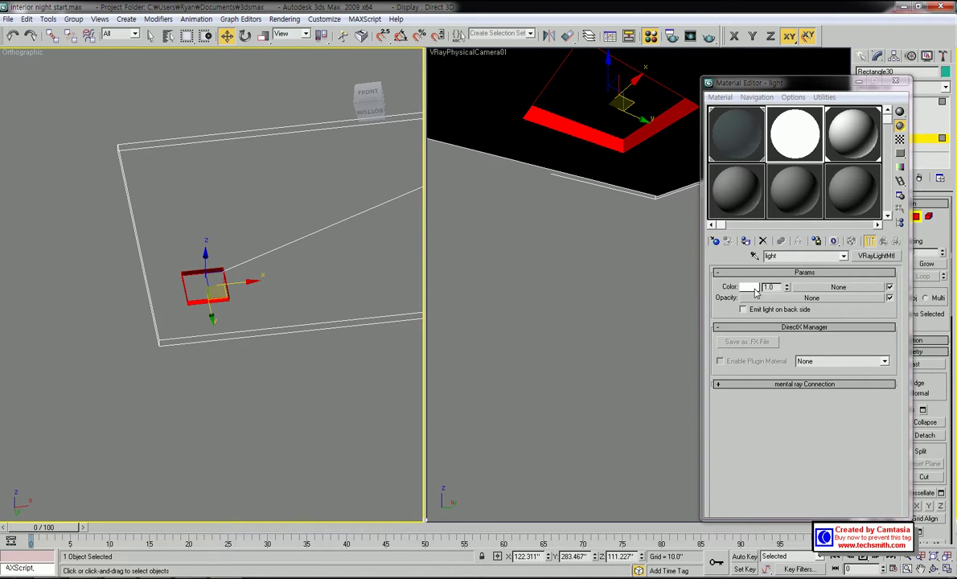
drag(775, 287, 747, 286)
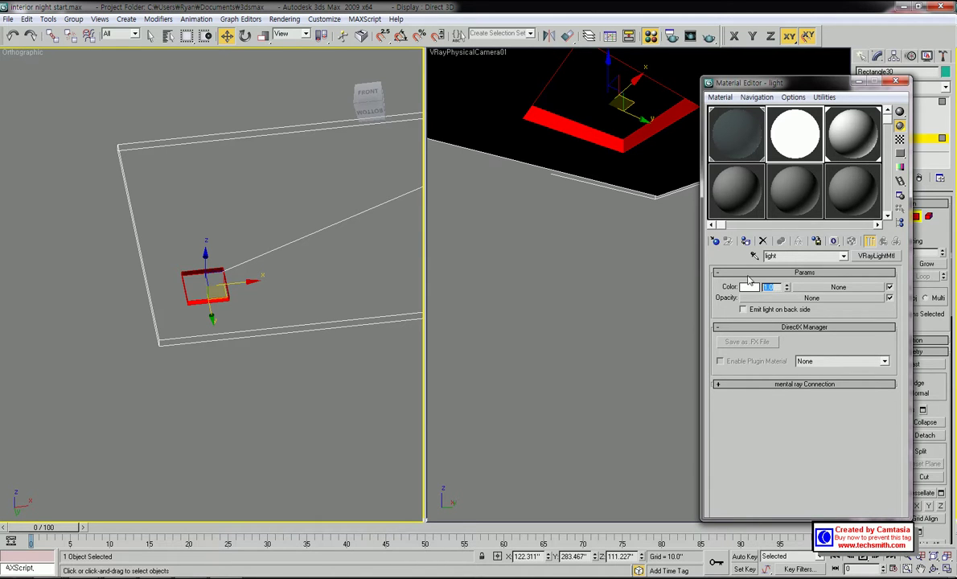
text(30)
Assign the "light" material to the selected side faces of the ceiling opening and deselect them.
click(746, 245)
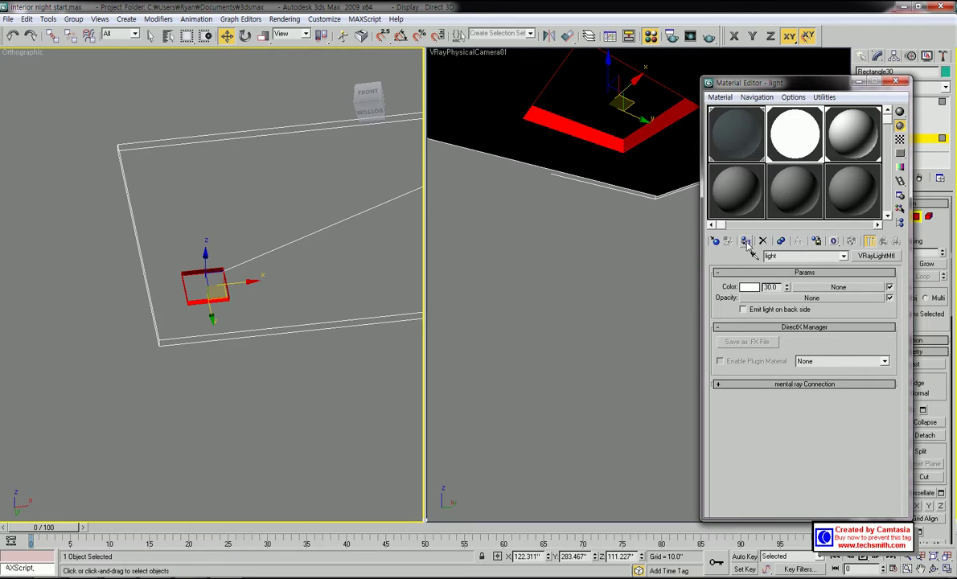
click(896, 81)
click(132, 91)
scroll(211, 153, down, 2)
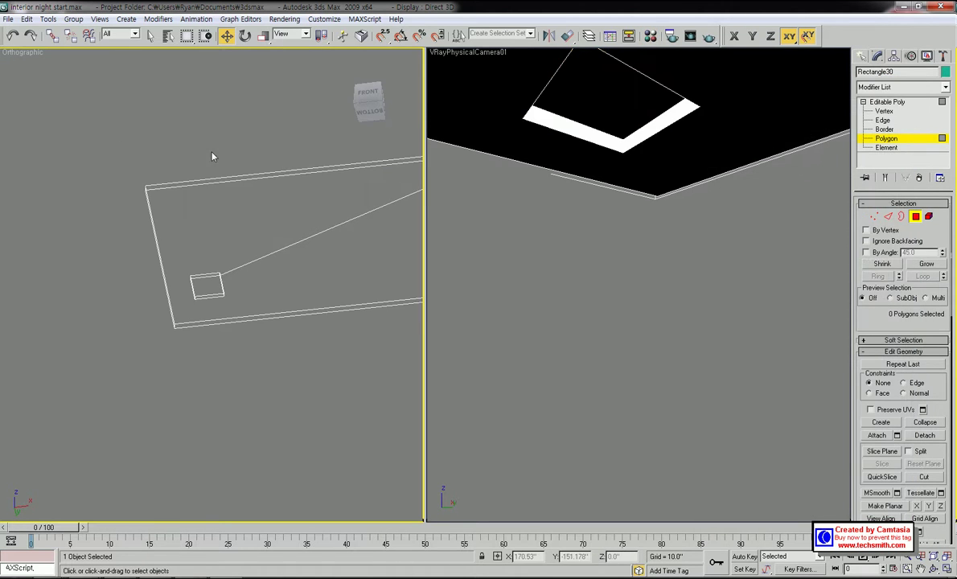
middle_drag(269, 207, 268, 227)
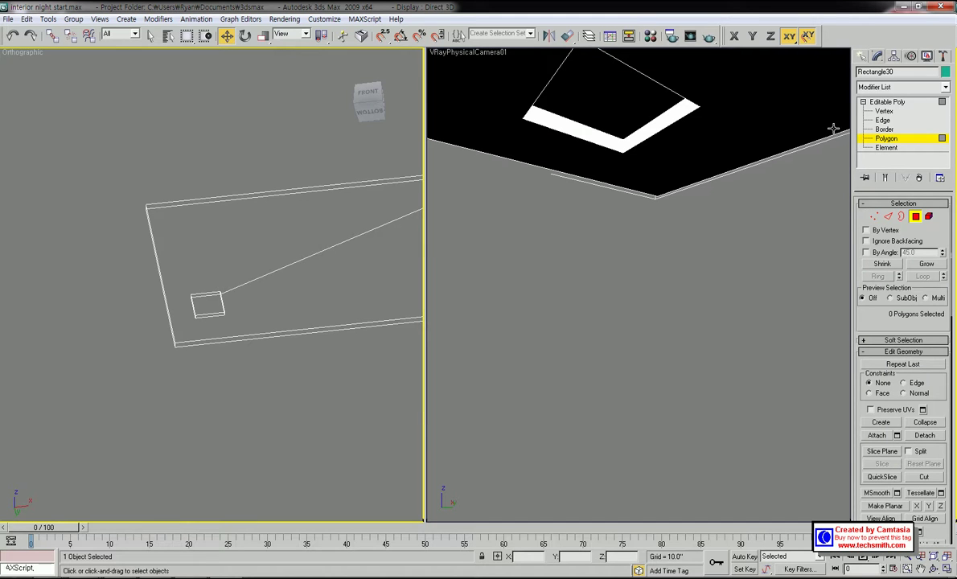
Unhide all scene objects and switch the orthographic view to a close Top view of the bedroom.
right_click(505, 280)
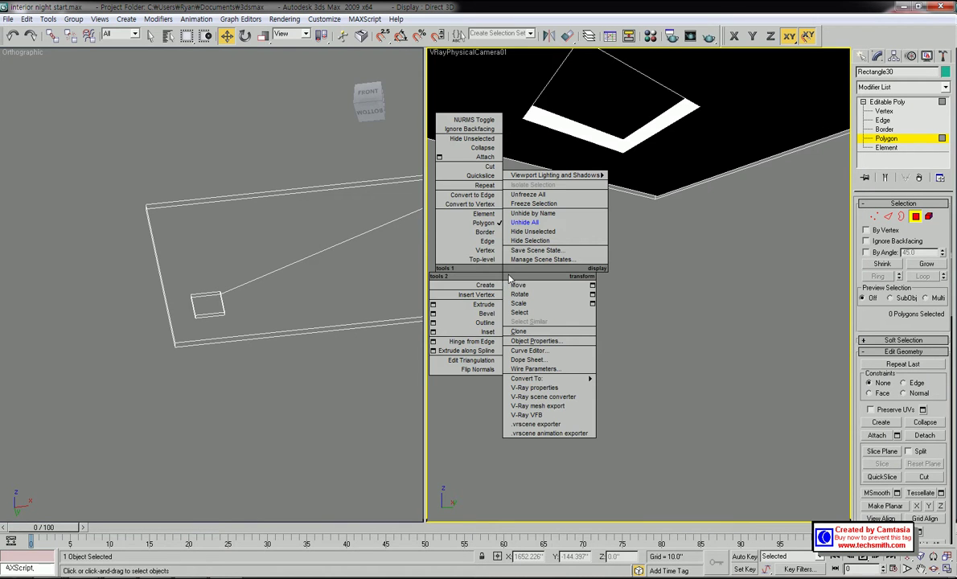
click(530, 222)
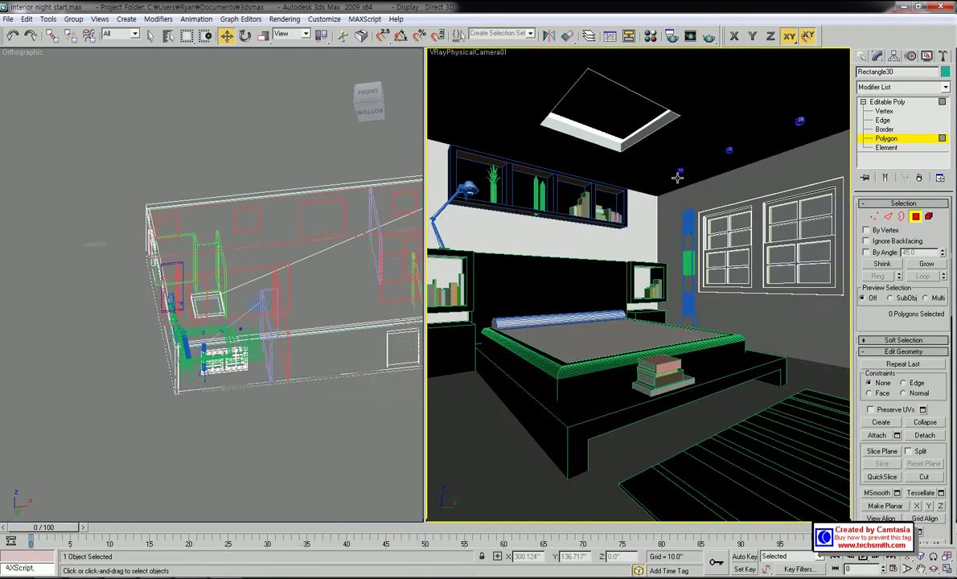
alt+middle_drag(399, 201, 339, 358)
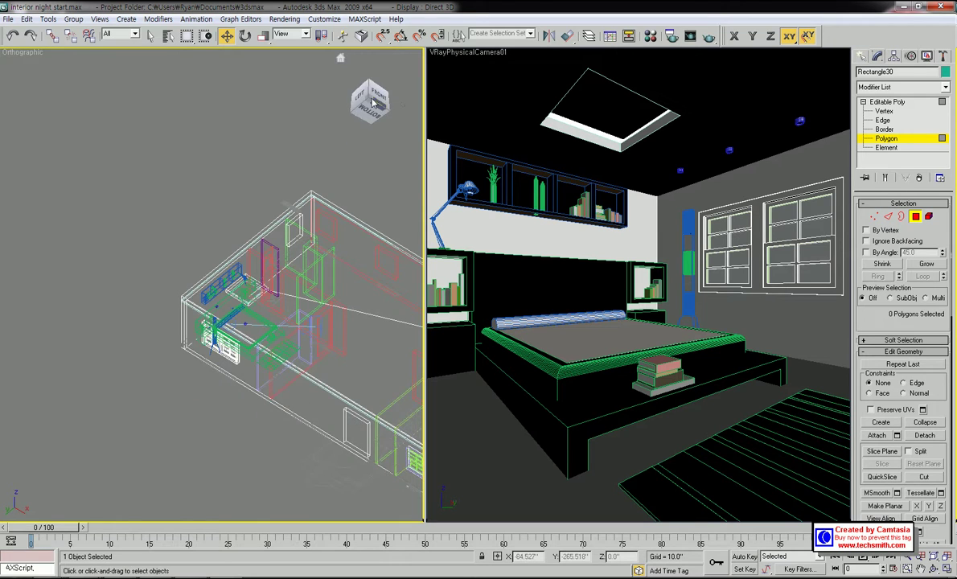
alt+middle_drag(338, 224, 328, 350)
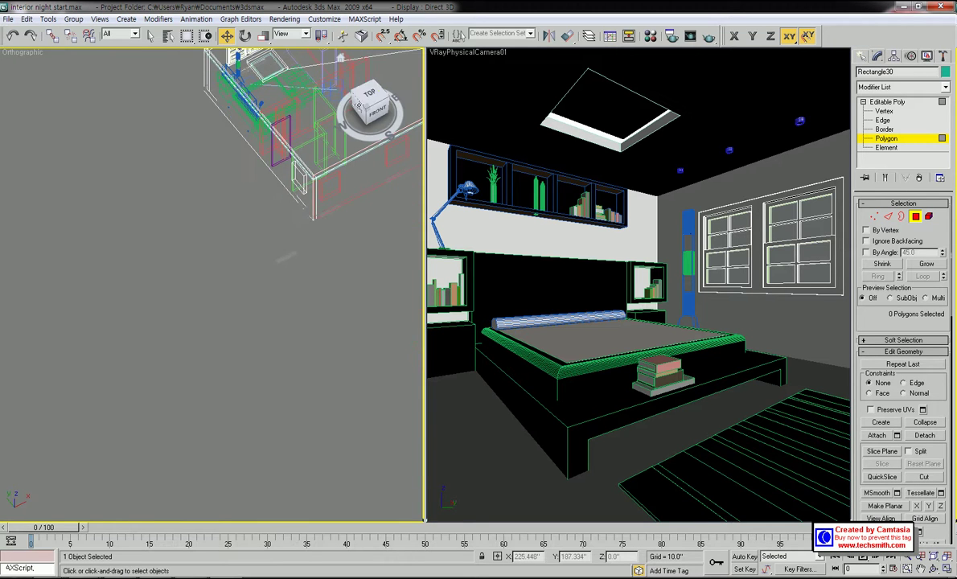
click(365, 94)
middle_drag(322, 93, 278, 277)
scroll(277, 199, up, 5)
middle_drag(288, 109, 276, 258)
scroll(272, 201, up, 3)
middle_drag(269, 136, 246, 274)
scroll(247, 274, down, 3)
scroll(247, 274, up, 3)
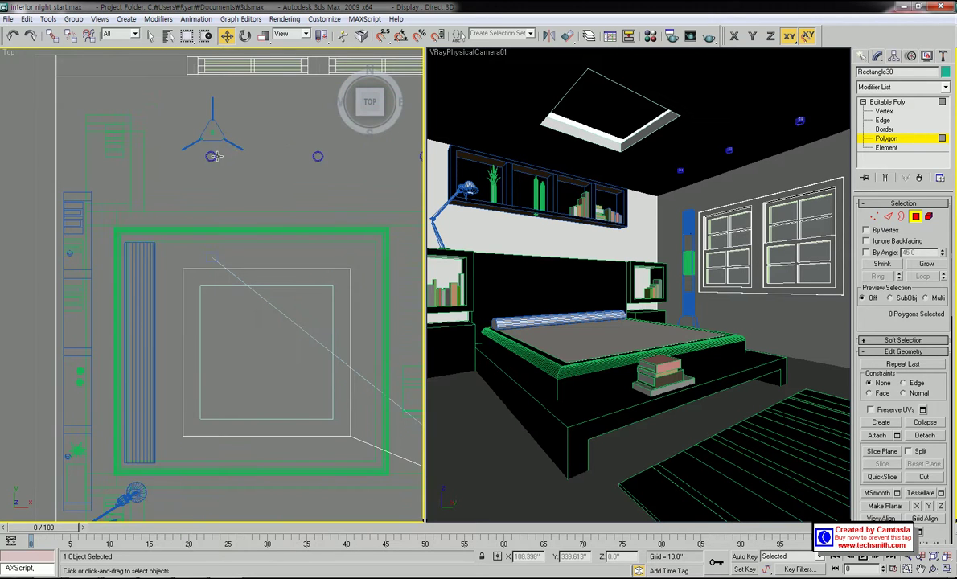
Select the three spotlight cylinders along the window wall and isolate them, viewed from below.
click(874, 102)
click(212, 157)
middle_drag(259, 181, 224, 241)
ctrl+click(279, 215)
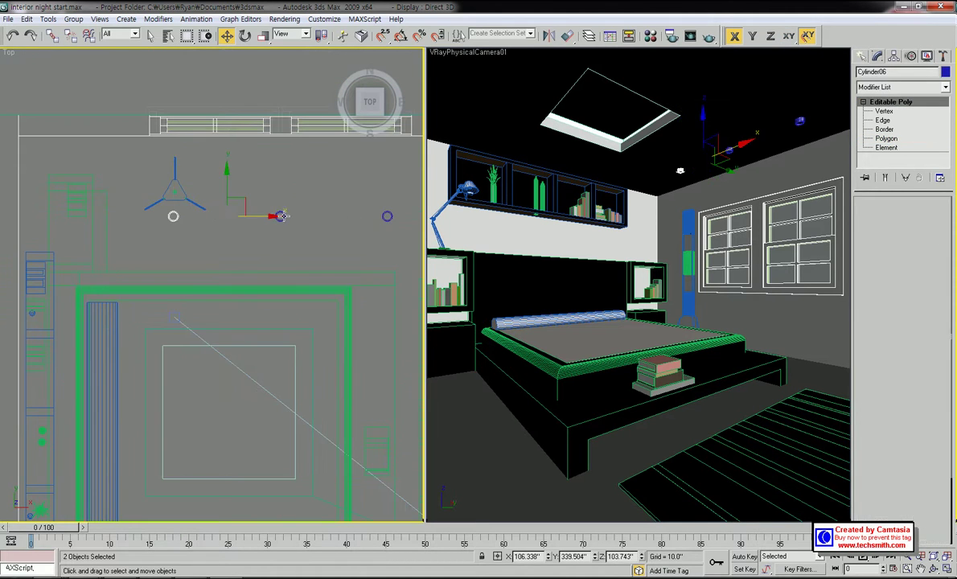
ctrl+click(386, 217)
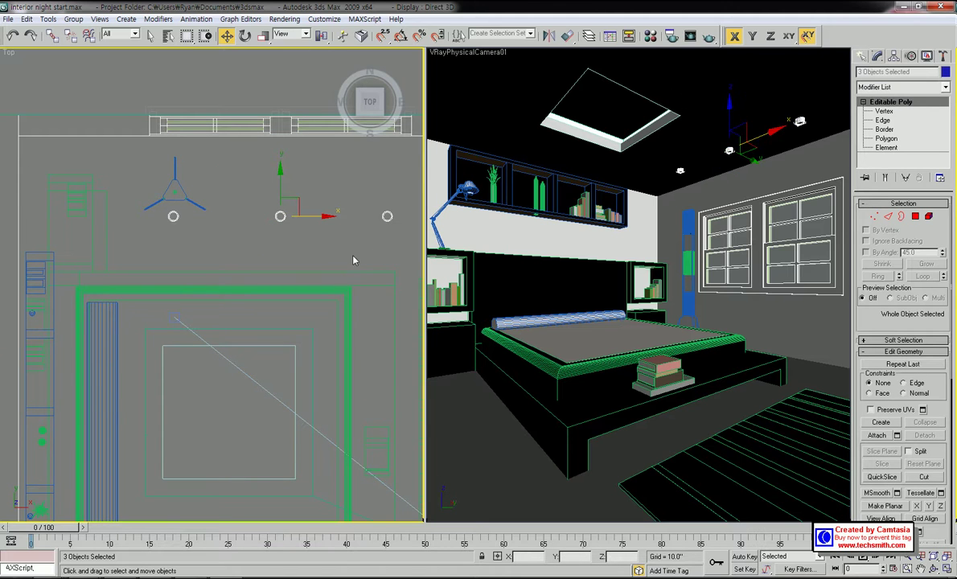
key(alt+q)
alt+middle_drag(352, 265, 233, 158)
scroll(257, 201, up, 4)
scroll(257, 257, up, 4)
middle_drag(276, 224, 251, 361)
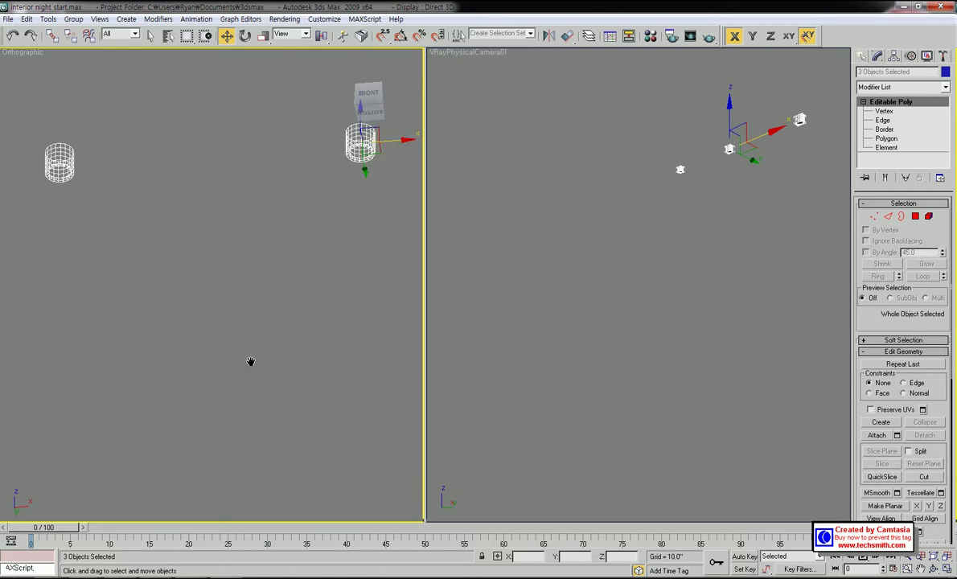
Select the recessed bottom polygon of the spotlight cylinder nearest the room corner.
click(228, 322)
click(146, 228)
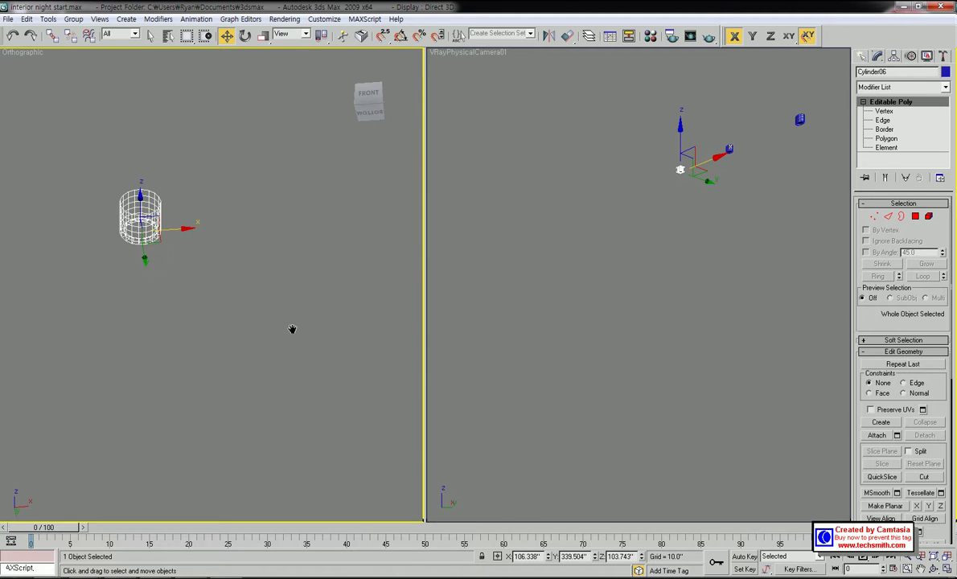
middle_drag(292, 328, 336, 340)
key(4)
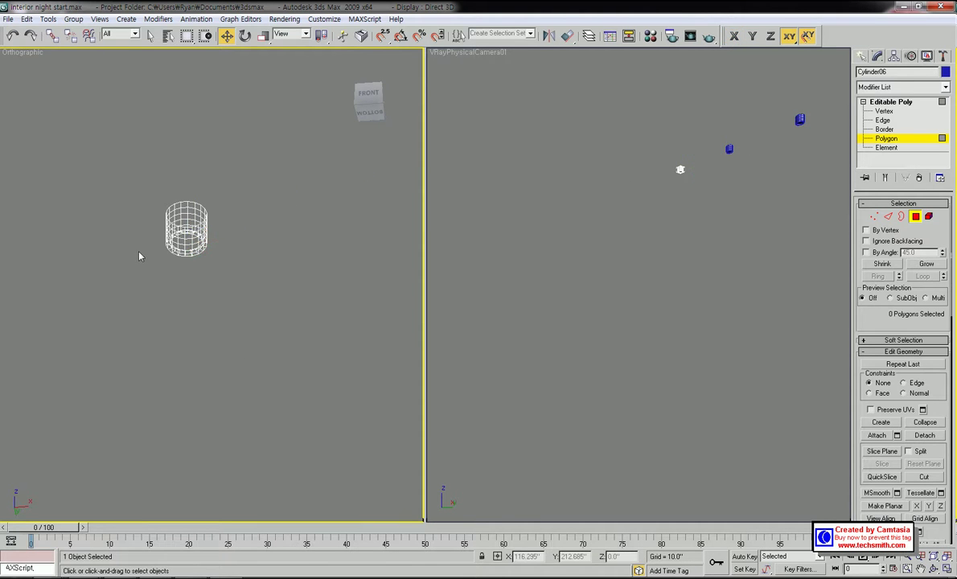
click(191, 242)
middle_drag(193, 252, 268, 288)
scroll(135, 259, up, 3)
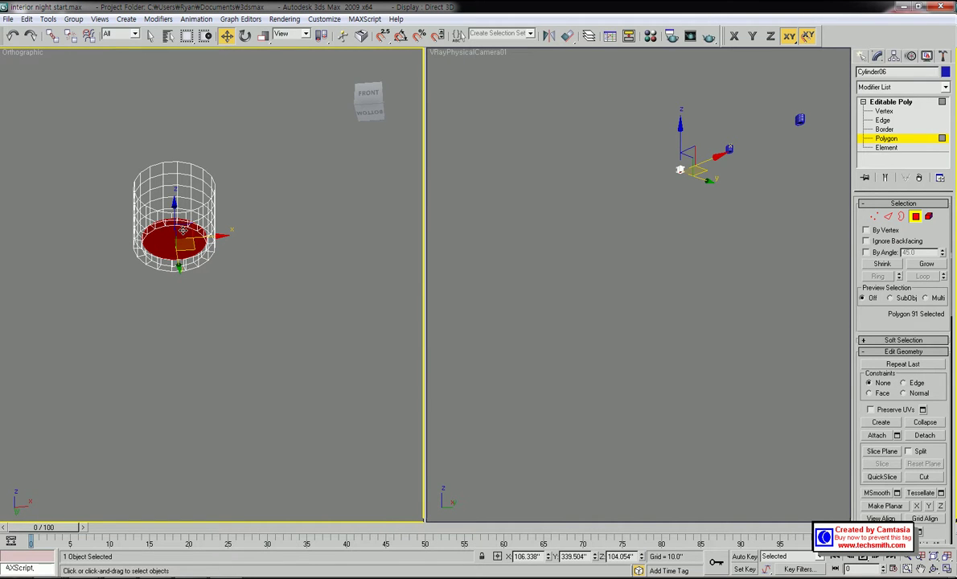
middle_drag(221, 238, 248, 253)
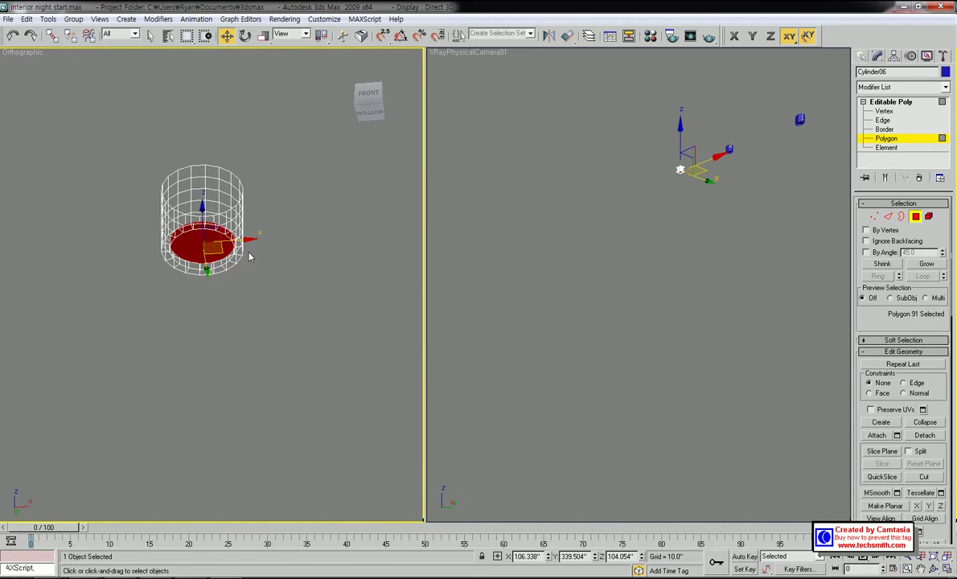
Apply the "light" material to the selected recessed face and check the cylinder in shaded display.
click(650, 36)
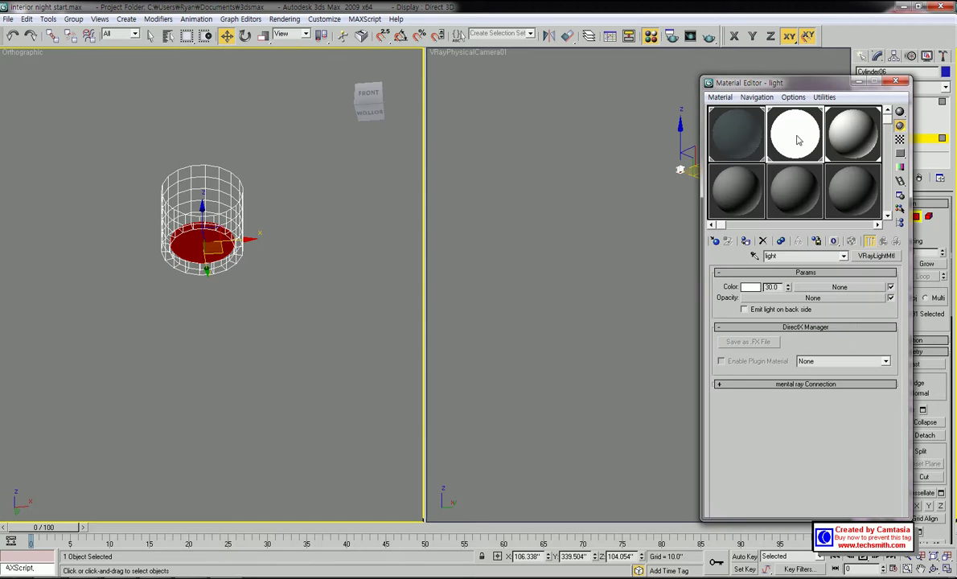
click(902, 82)
scroll(237, 248, down, 2)
middle_drag(238, 247, 172, 266)
key(F3)
scroll(268, 285, down, 4)
middle_drag(267, 286, 140, 293)
scroll(308, 266, up, 4)
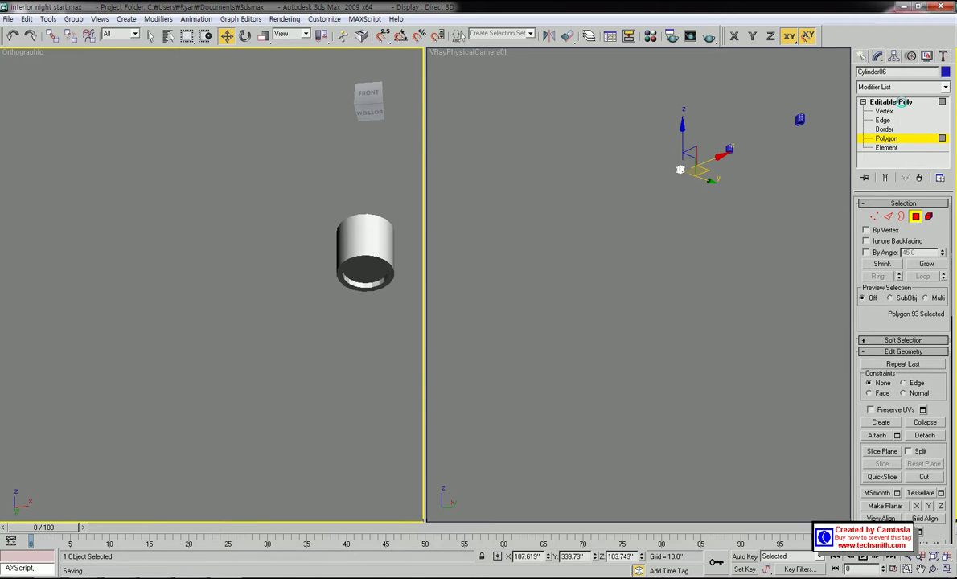
Apply the "light" material to the recessed bottom polygon of the middle spotlight cylinder.
click(902, 102)
click(355, 254)
middle_drag(355, 254, 237, 267)
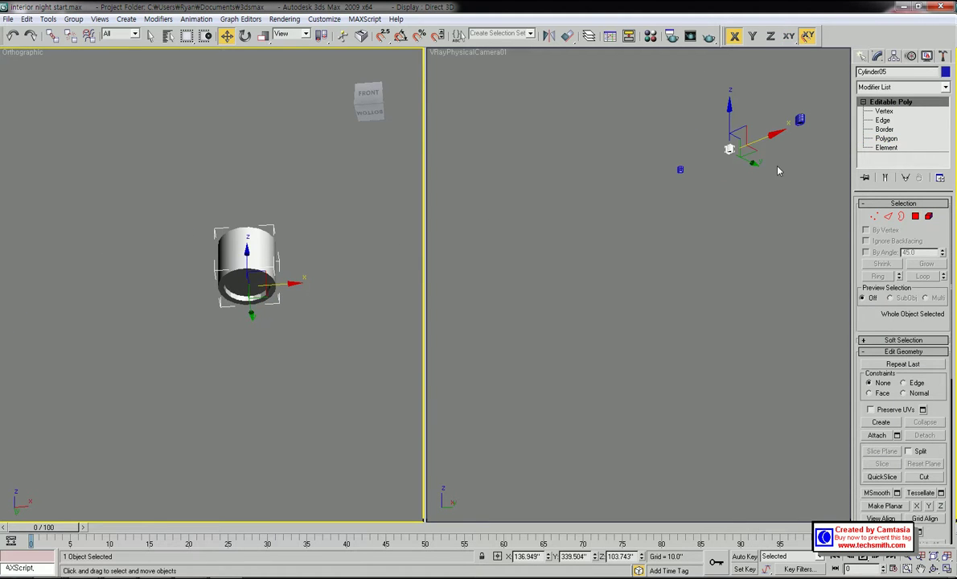
click(893, 141)
click(246, 288)
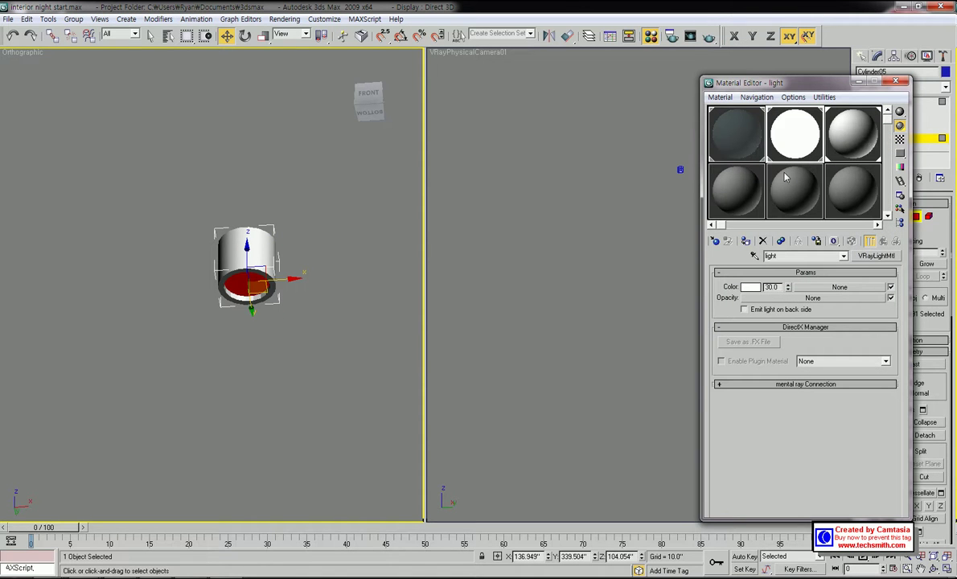
drag(828, 85, 826, 86)
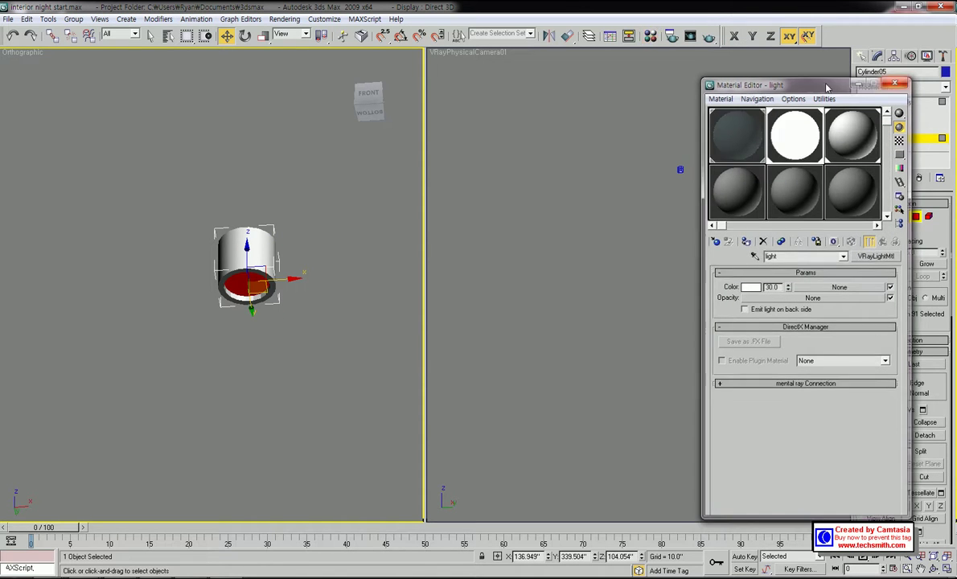
key(m)
click(199, 147)
Apply the "light" material to the recessed bottom polygon of the spotlight cylinder farthest from the room corner.
scroll(199, 147, down, 3)
middle_drag(198, 147, 304, 270)
scroll(216, 273, down, 3)
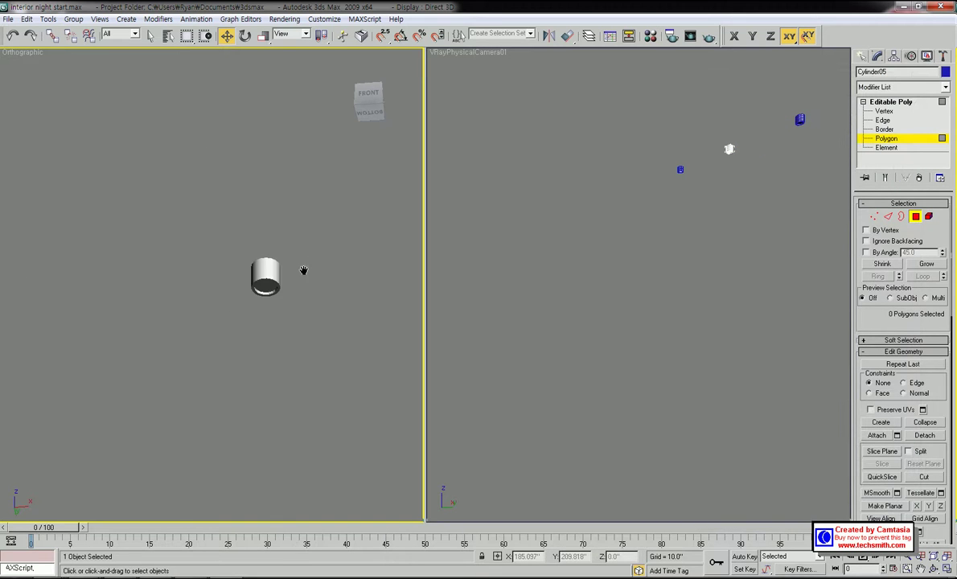
scroll(303, 270, up, 4)
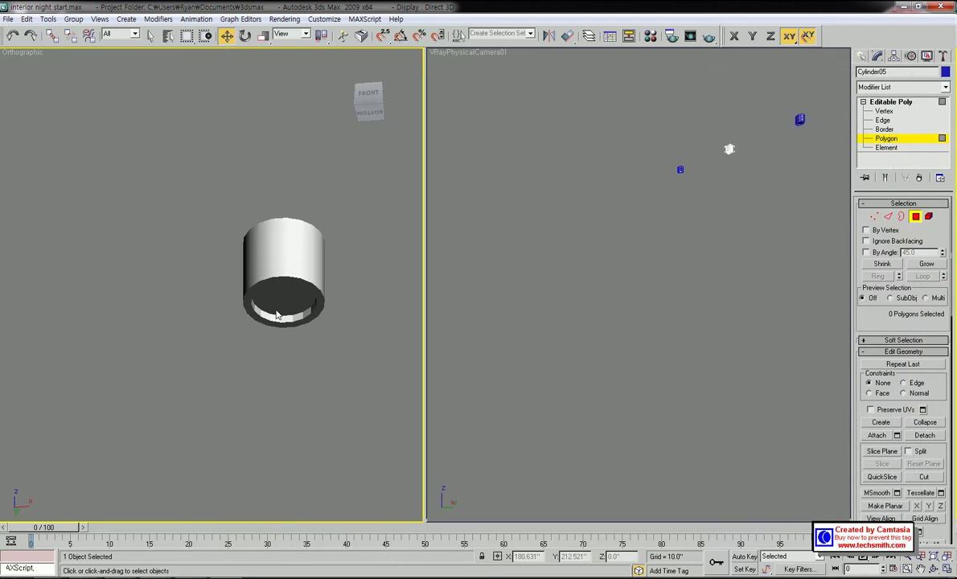
click(878, 102)
click(291, 264)
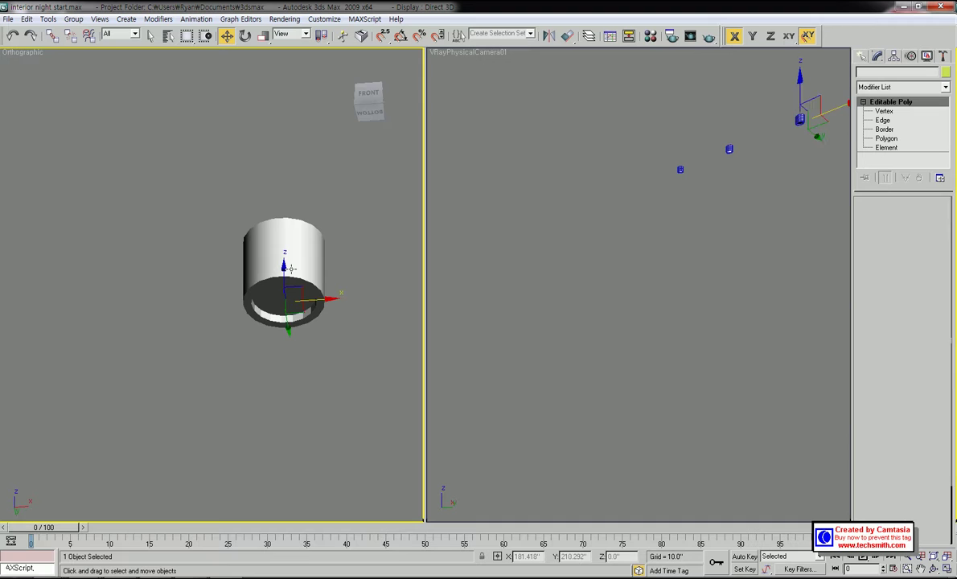
click(886, 138)
middle_drag(207, 314, 182, 326)
click(263, 306)
middle_drag(281, 291, 264, 255)
click(652, 37)
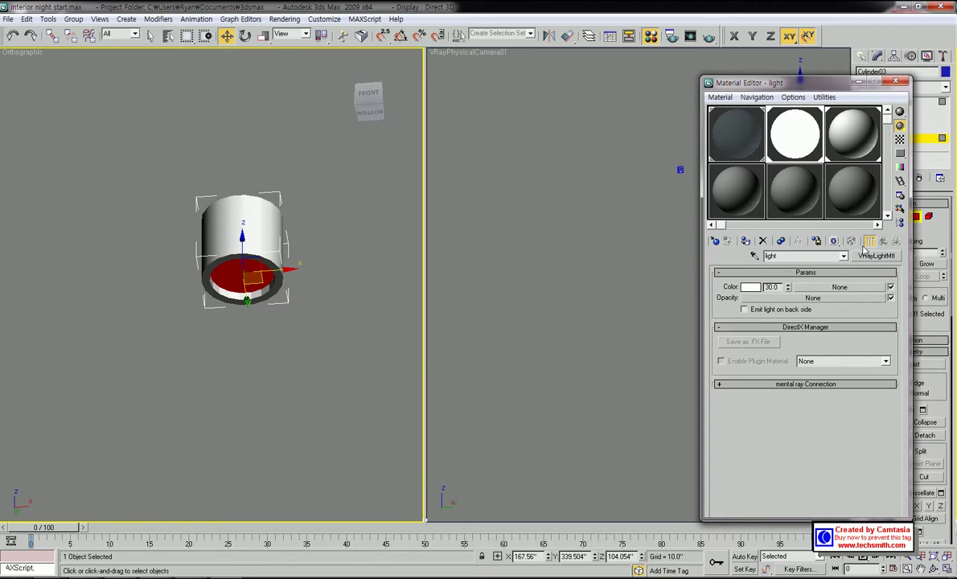
click(896, 81)
click(273, 131)
Unhide all scene objects to bring back the whole bedroom.
scroll(152, 310, down, 2)
middle_drag(144, 319, 179, 341)
scroll(226, 268, down, 4)
right_click(213, 267)
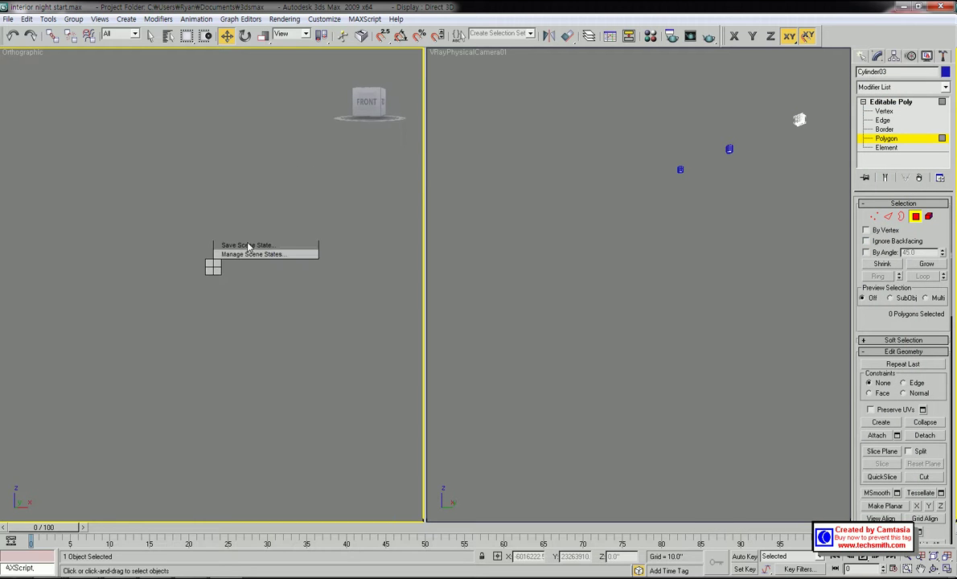
click(240, 216)
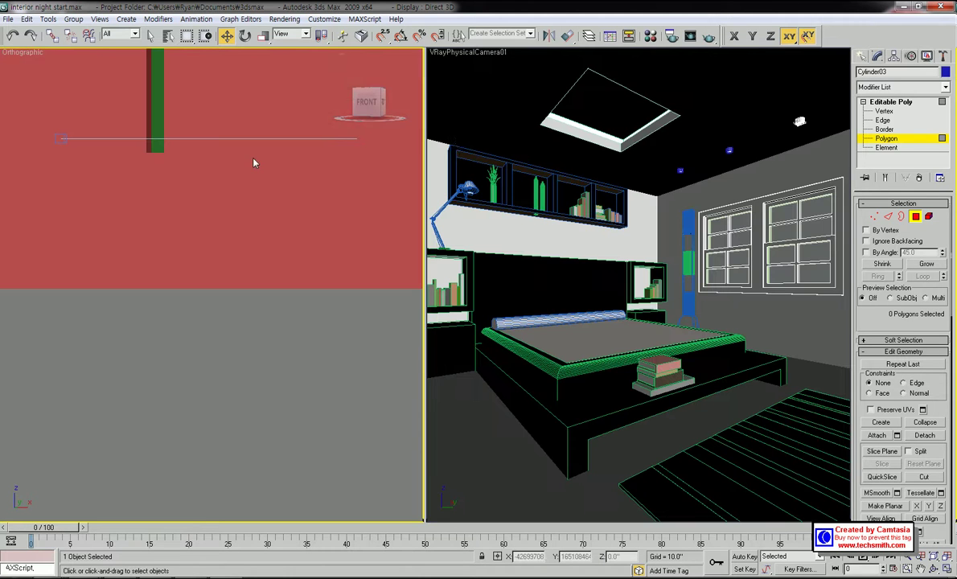
Leave polygon editing and render the VRayPhysicalCamera01 view to check the emissive materials.
click(521, 113)
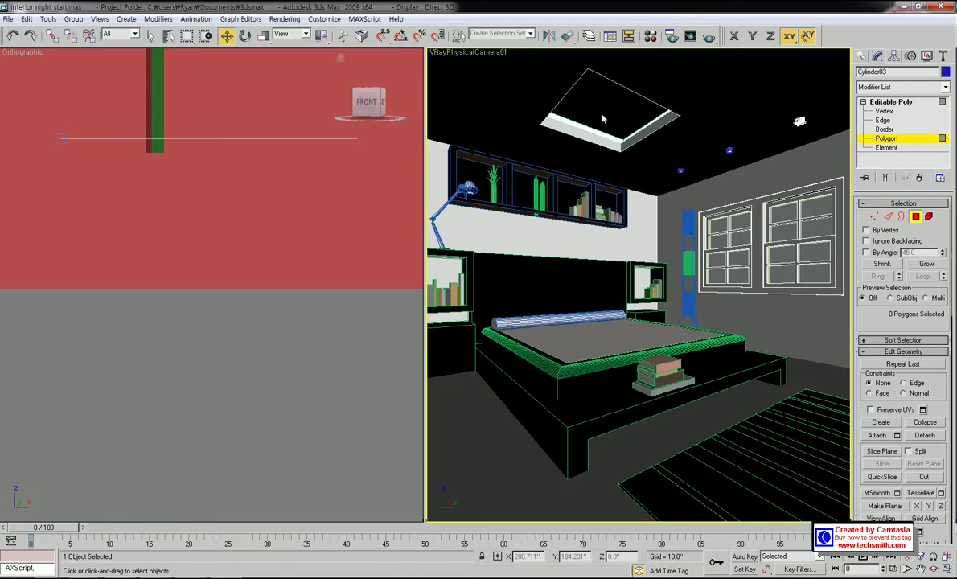
click(910, 103)
click(688, 101)
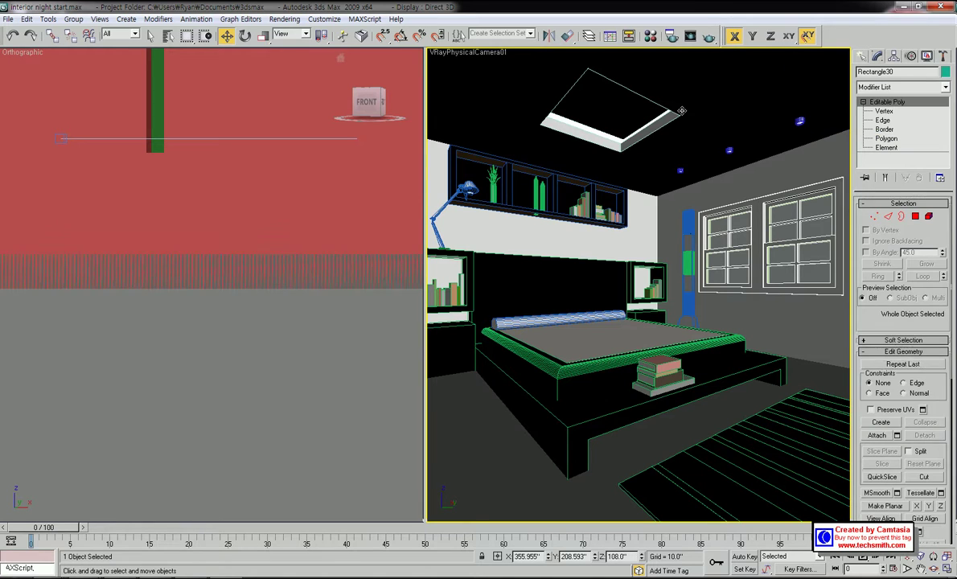
click(708, 37)
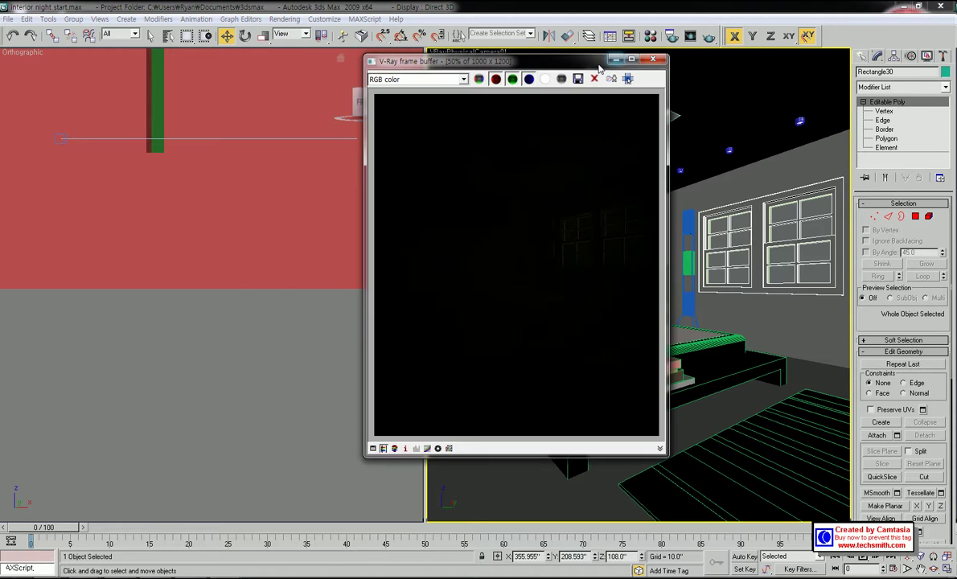
drag(575, 67, 497, 60)
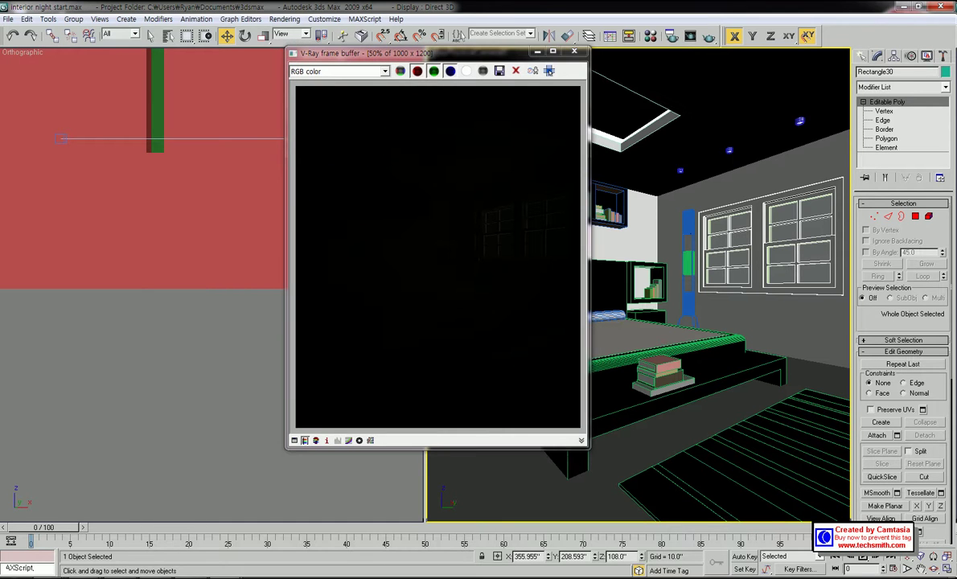
click(549, 70)
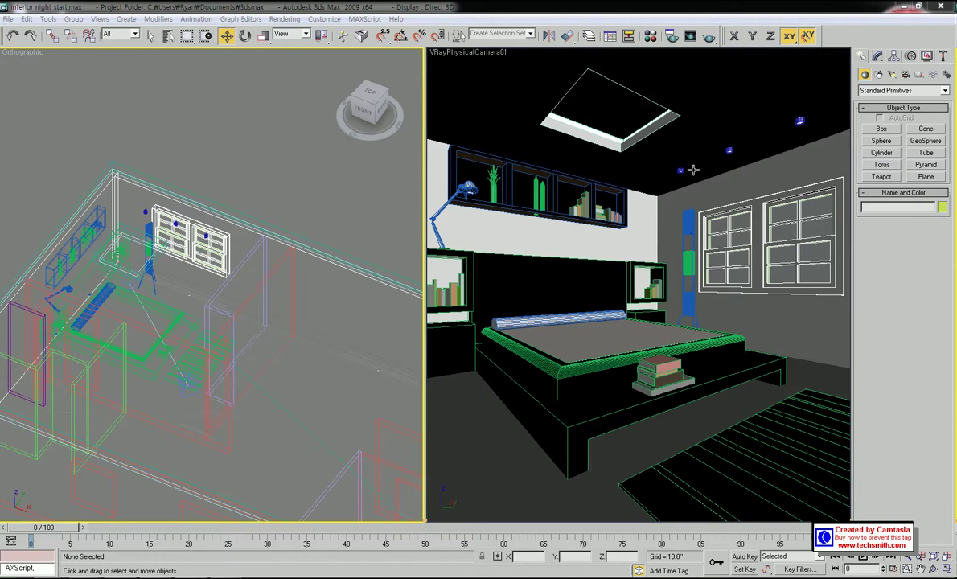
Maximize the orthographic viewport and switch it to a Front view framing the bedroom.
middle_drag(85, 139, 132, 158)
scroll(119, 135, down, 2)
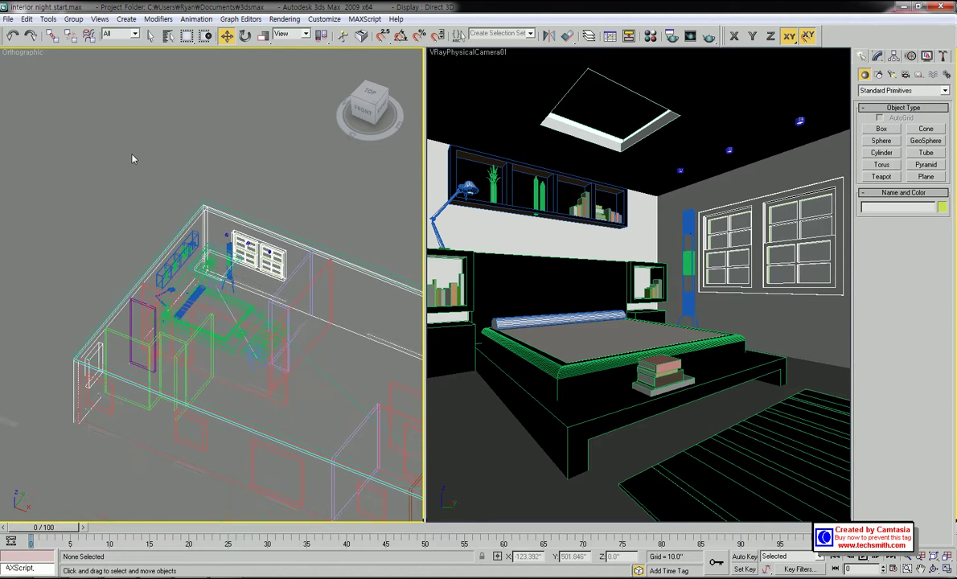
key(alt+w)
scroll(346, 247, down, 5)
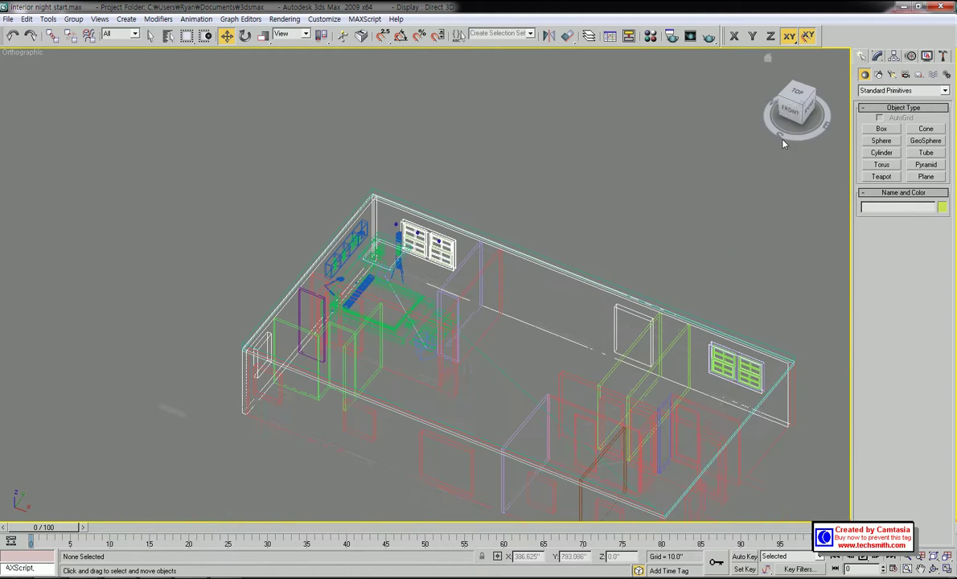
click(792, 113)
scroll(418, 312, up, 4)
scroll(418, 312, down, 2)
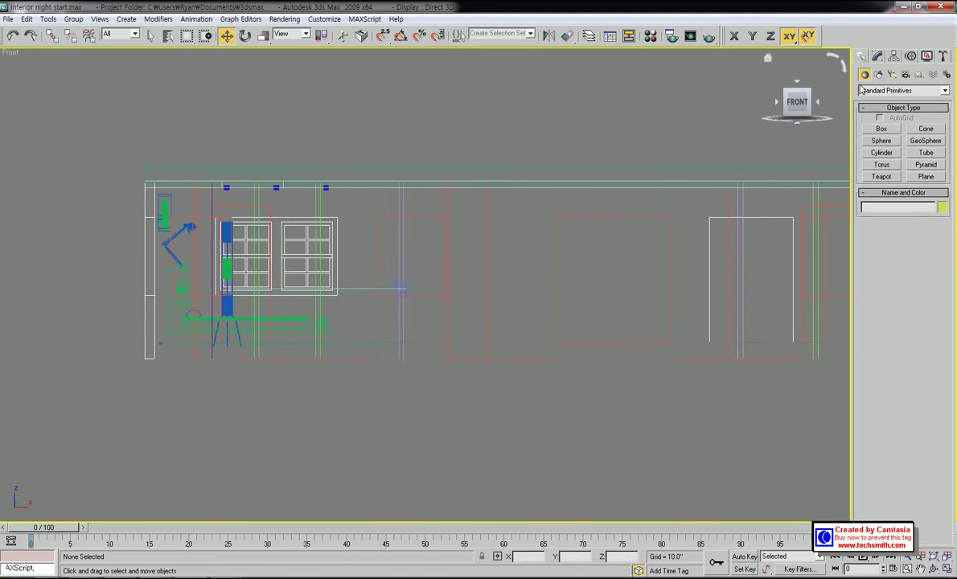
Create a standard Target Spot from the ceiling cylinder farthest from the room corner straight down to the floor.
click(891, 74)
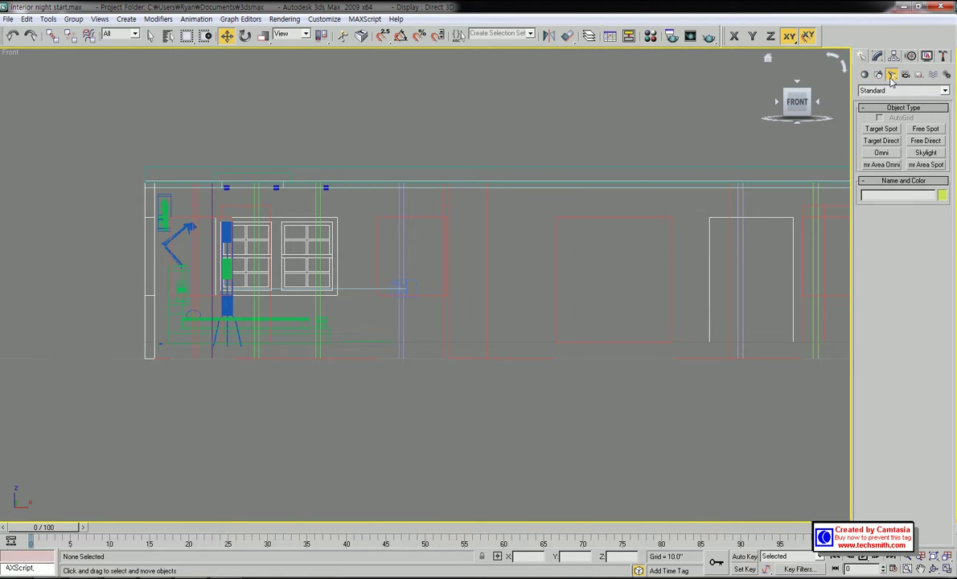
click(881, 128)
scroll(376, 262, up, 3)
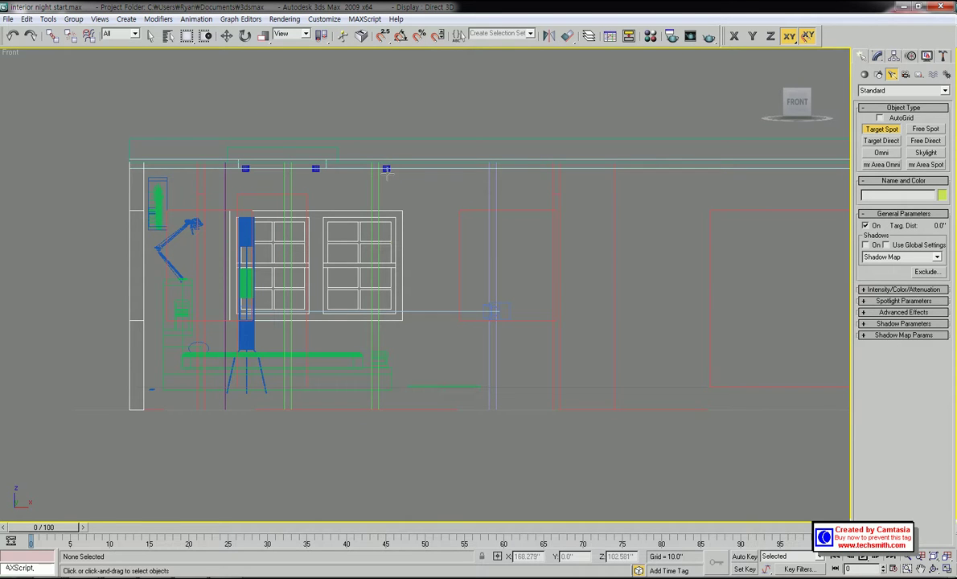
drag(386, 169, 385, 410)
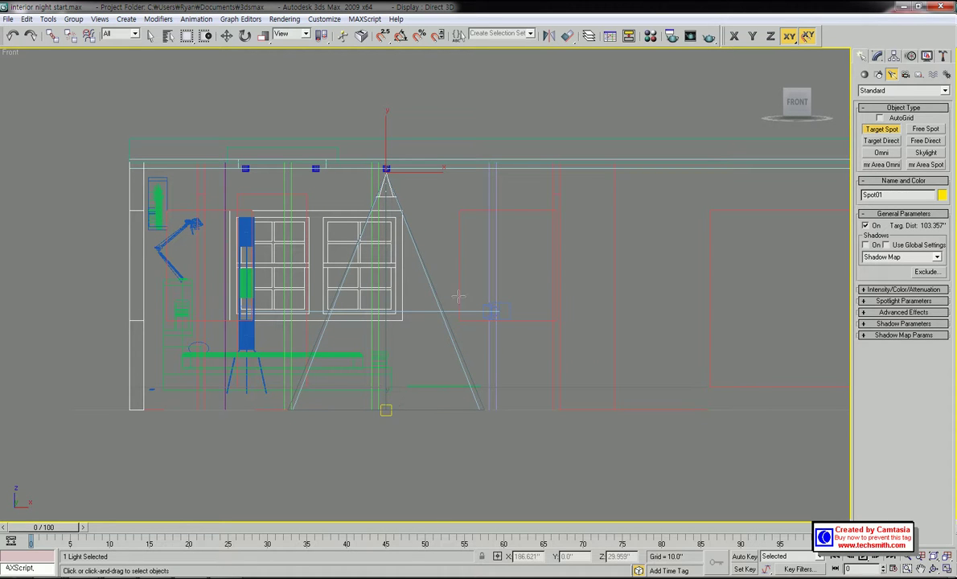
In the Top view, move the target spotlight together with its target into the bedroom near the row of ceiling cylinders.
middle_drag(448, 255, 459, 267)
key(w)
middle_drag(447, 203, 370, 346)
scroll(435, 165, down, 2)
scroll(435, 164, down, 2)
scroll(361, 329, up, 4)
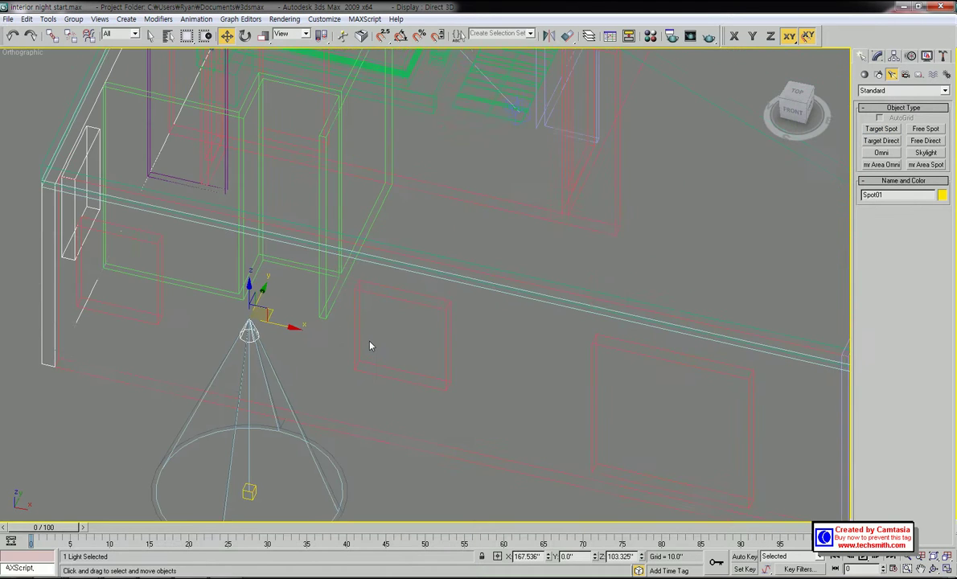
key(t)
scroll(359, 330, down, 8)
scroll(410, 327, up, 4)
middle_drag(432, 338, 438, 352)
drag(399, 435, 420, 367)
key(ctrl+z)
click(455, 473)
drag(449, 491, 396, 131)
Center the spotlight and its target on the ceiling cylinder farthest from the room corner in the Top view.
scroll(419, 341, down, 3)
middle_drag(435, 131, 440, 245)
scroll(439, 244, up, 6)
scroll(440, 245, up, 1)
middle_drag(367, 112, 480, 296)
scroll(449, 271, up, 4)
drag(363, 133, 392, 188)
click(478, 188)
scroll(514, 210, down, 5)
scroll(539, 251, down, 1)
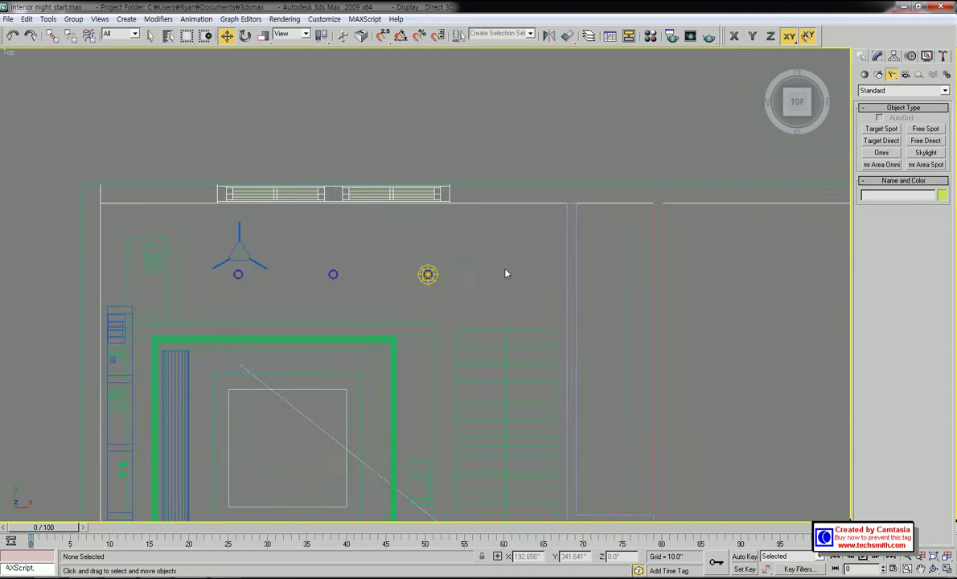
Select the spotlight alone and switch to a Front view showing its full cone and the three cylinders.
scroll(506, 274, up, 2)
click(430, 264)
scroll(425, 250, down, 4)
alt+middle_drag(421, 299, 423, 233)
key(f)
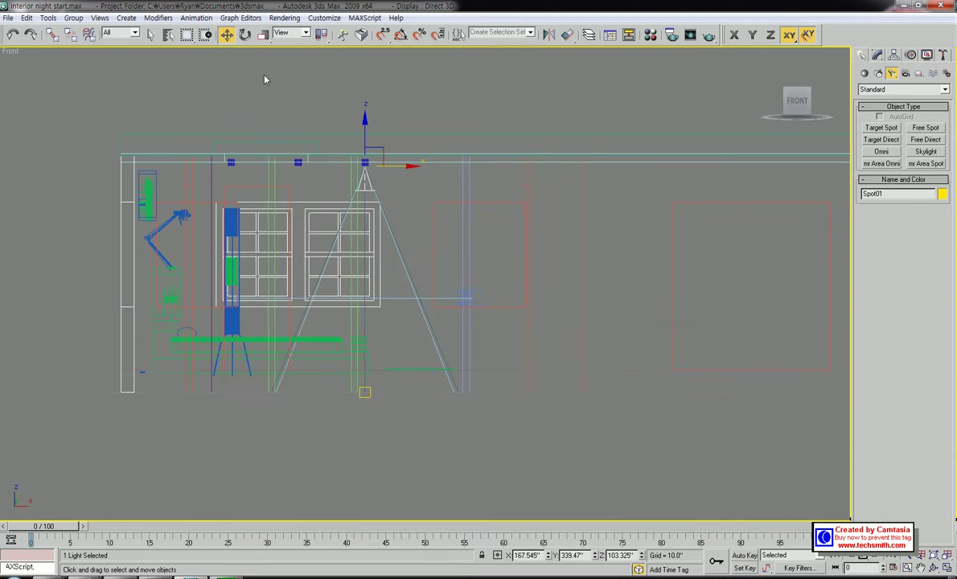
scroll(430, 172, up, 4)
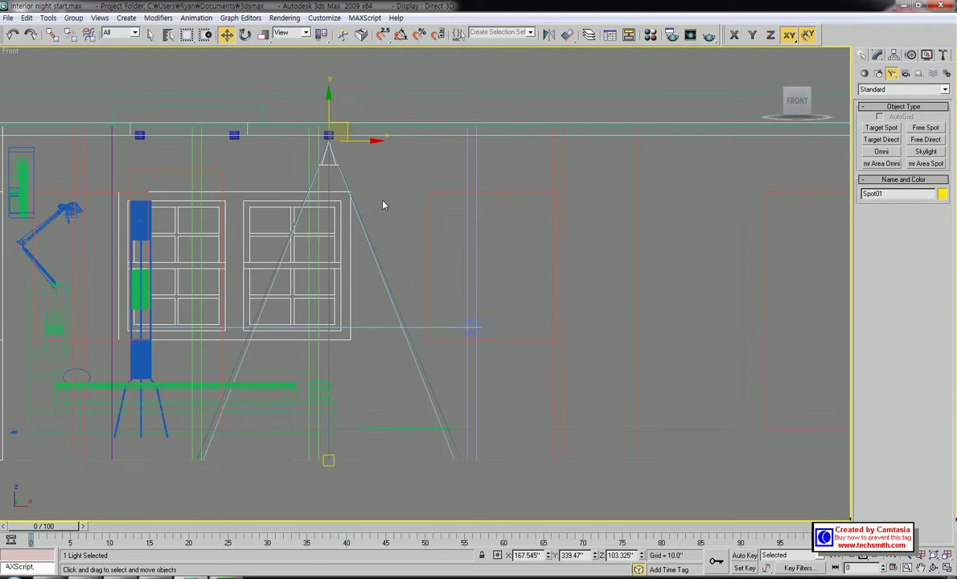
middle_drag(348, 189, 389, 193)
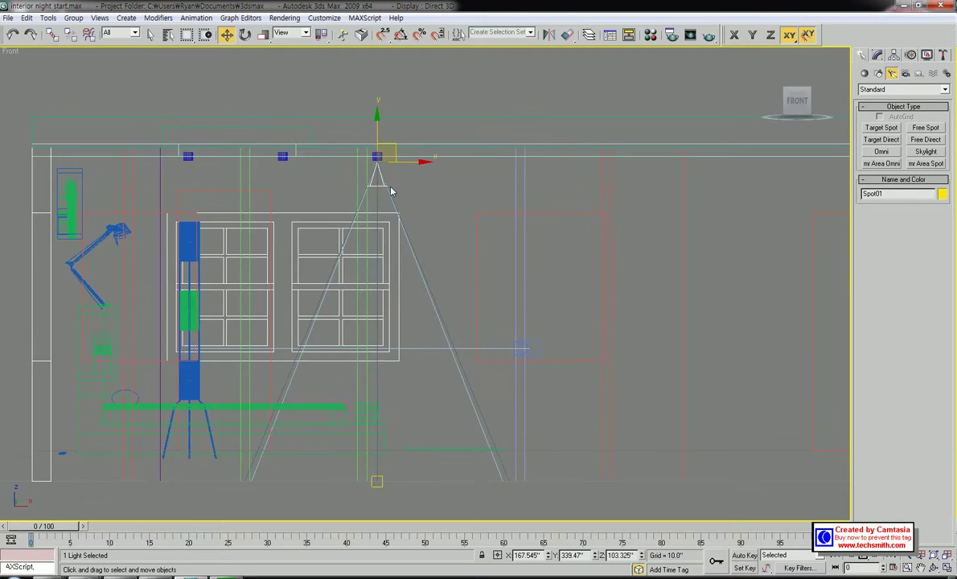
scroll(392, 191, down, 2)
Reselect the spotlight and restrict the selection filter to Lights.
click(394, 194)
click(397, 225)
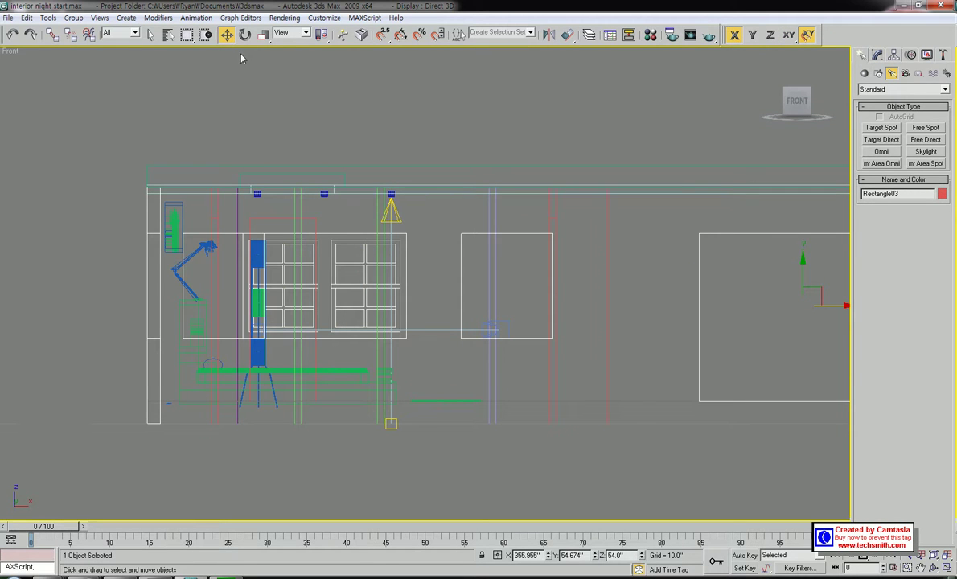
click(393, 212)
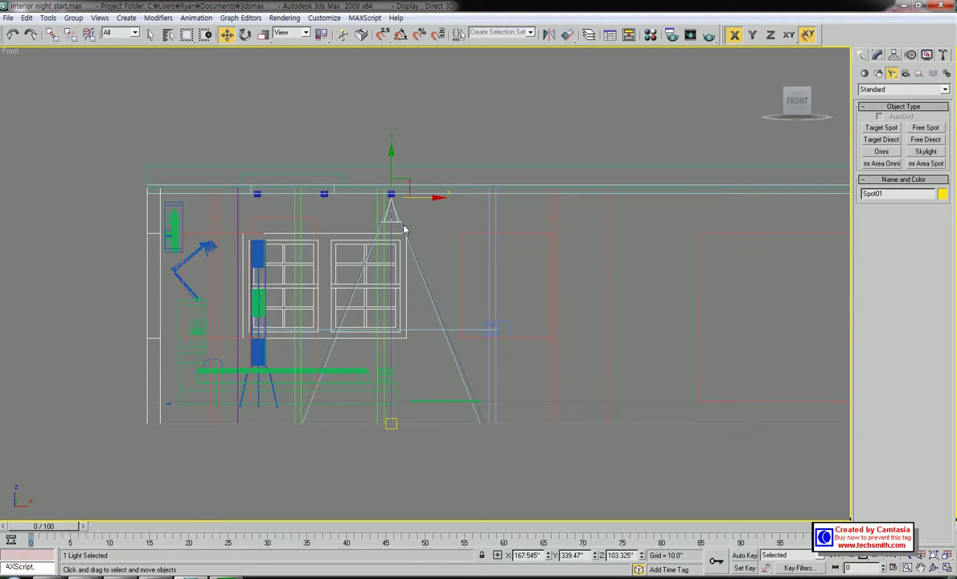
middle_drag(394, 214, 353, 225)
click(131, 32)
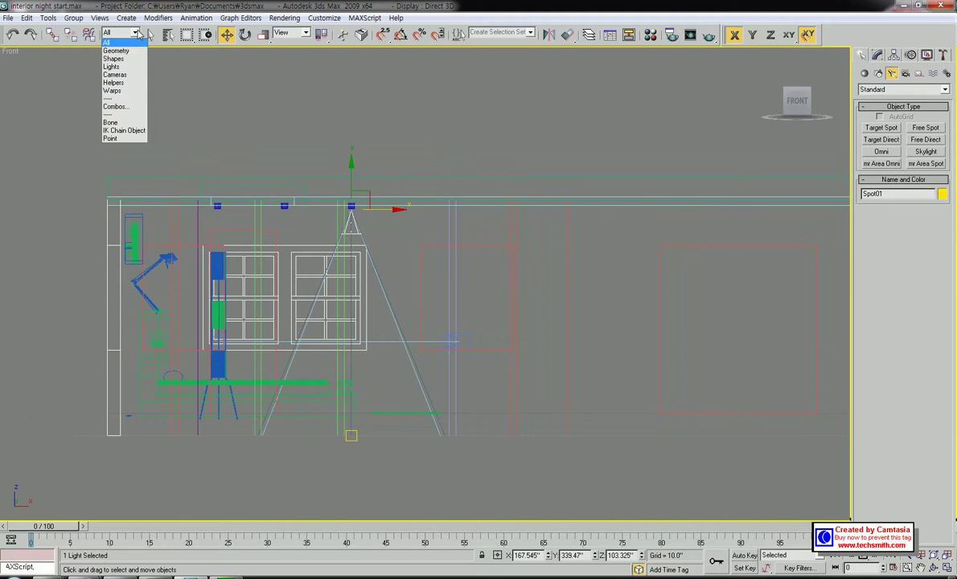
click(120, 68)
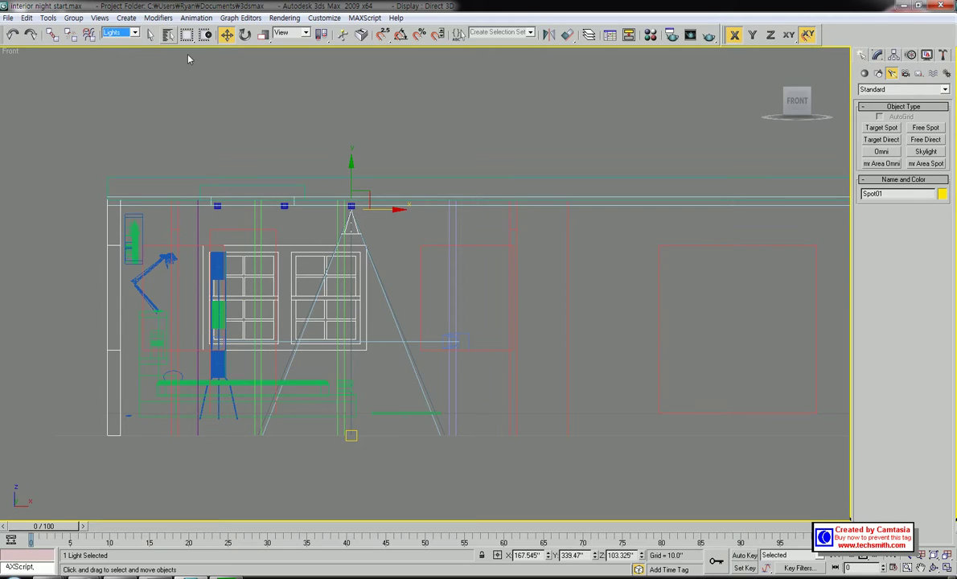